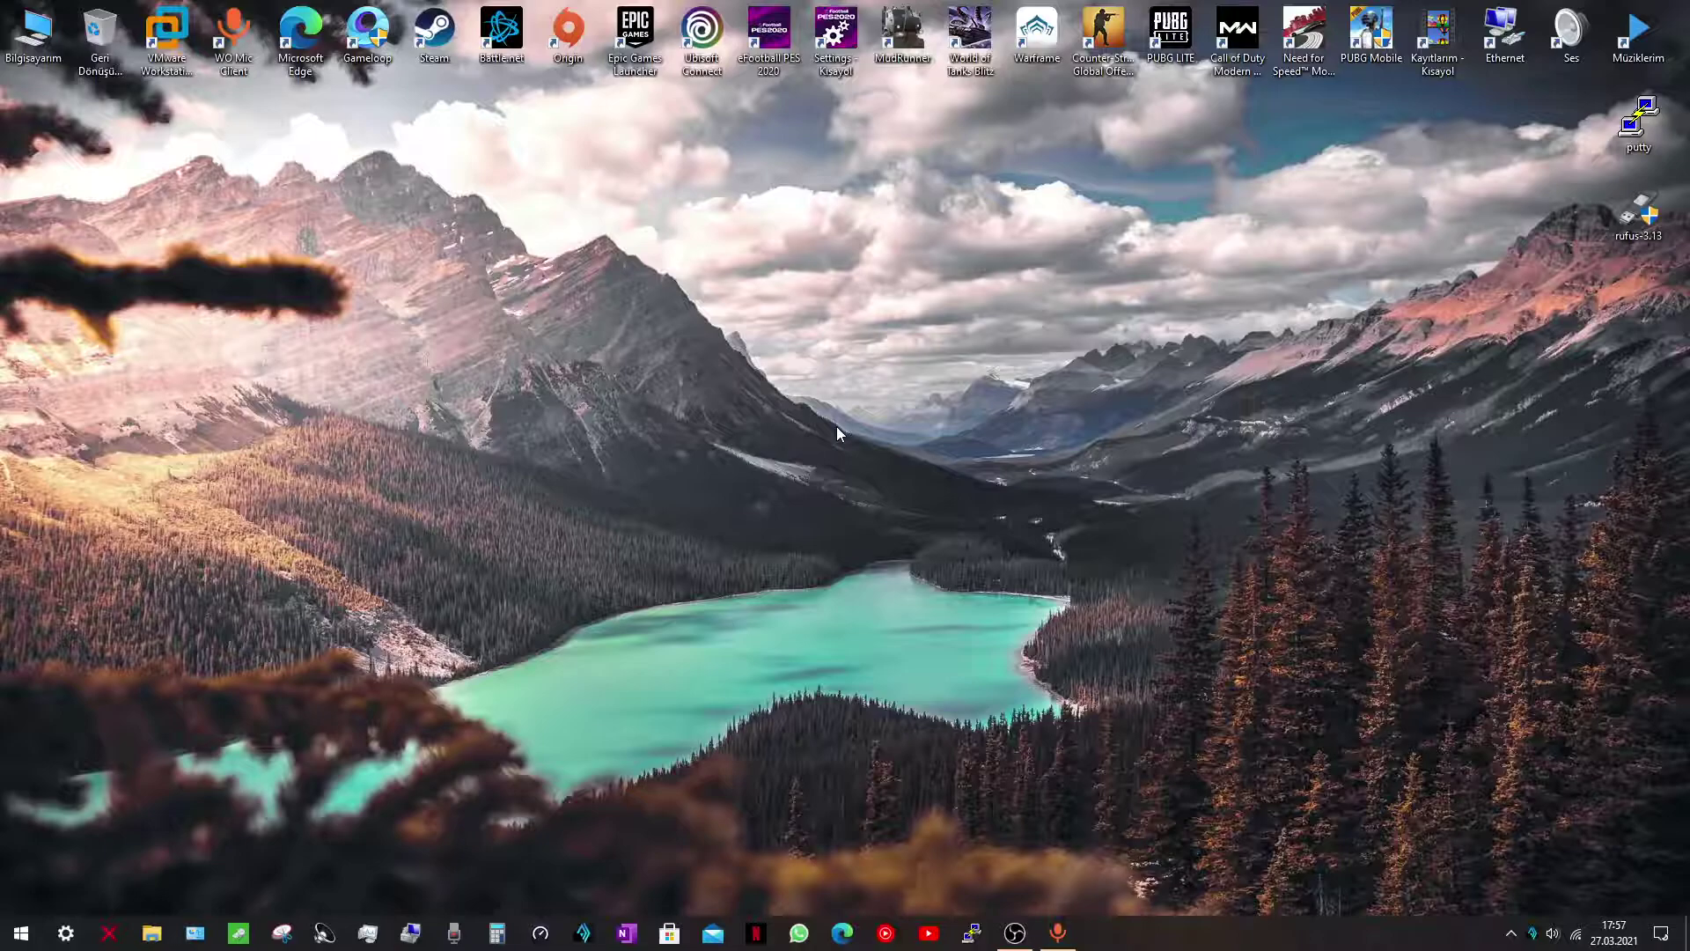
{"action": "left_click", "coordinate": [1014, 932]}
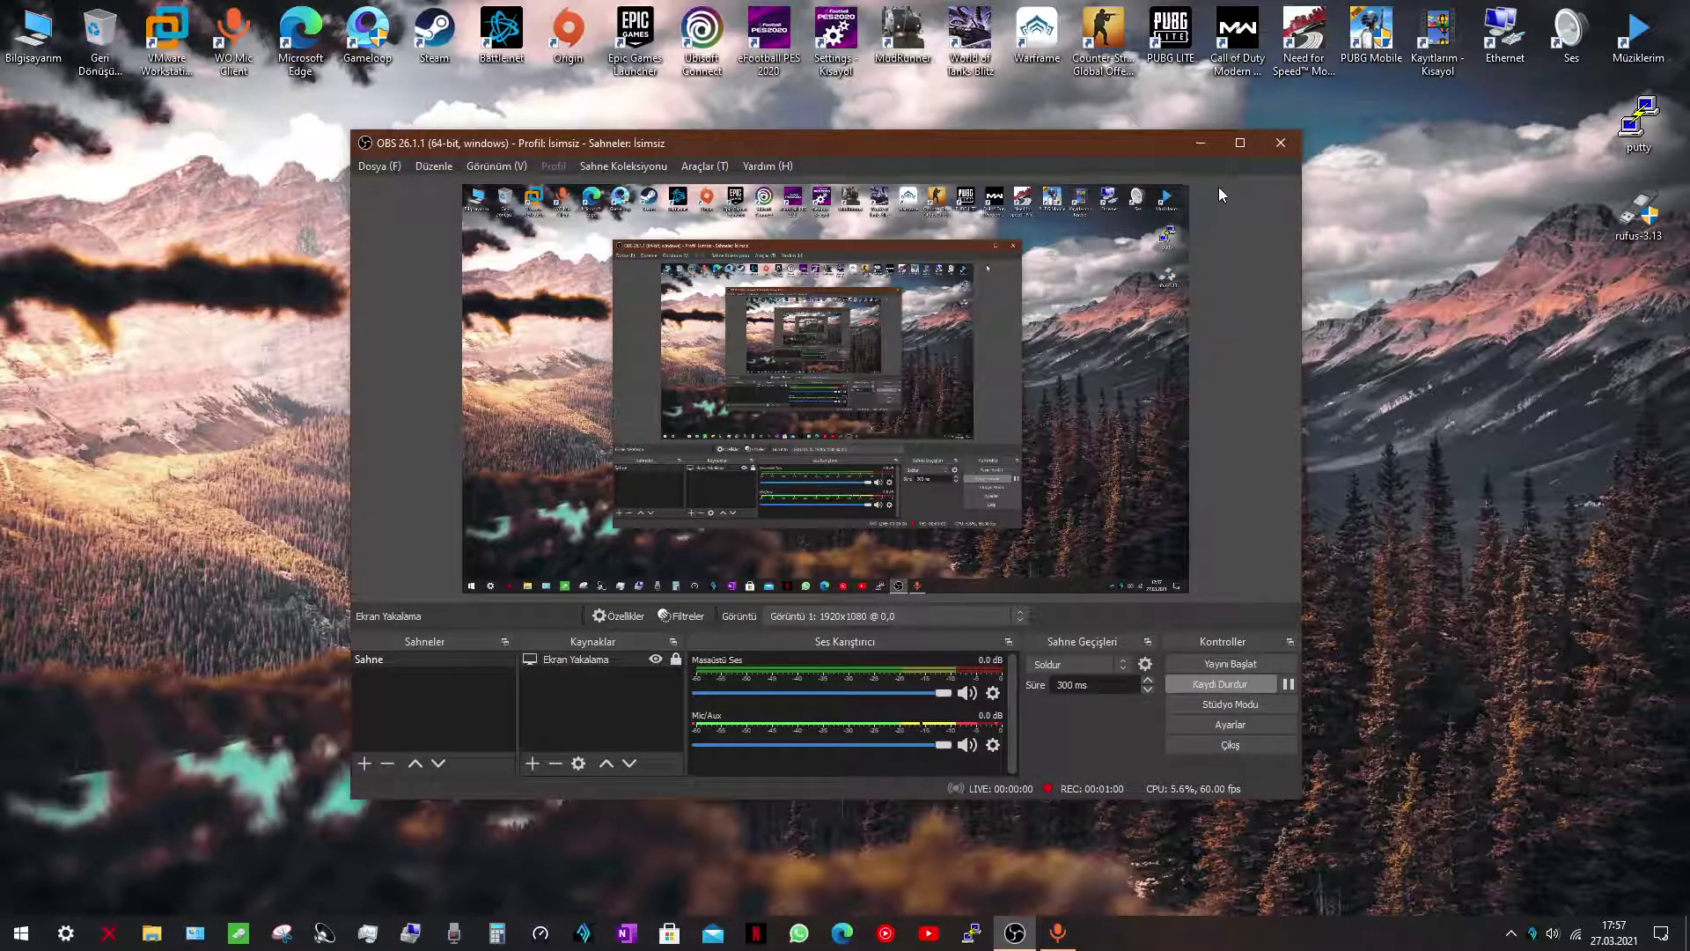
{"action": "left_click", "coordinate": [1209, 151]}
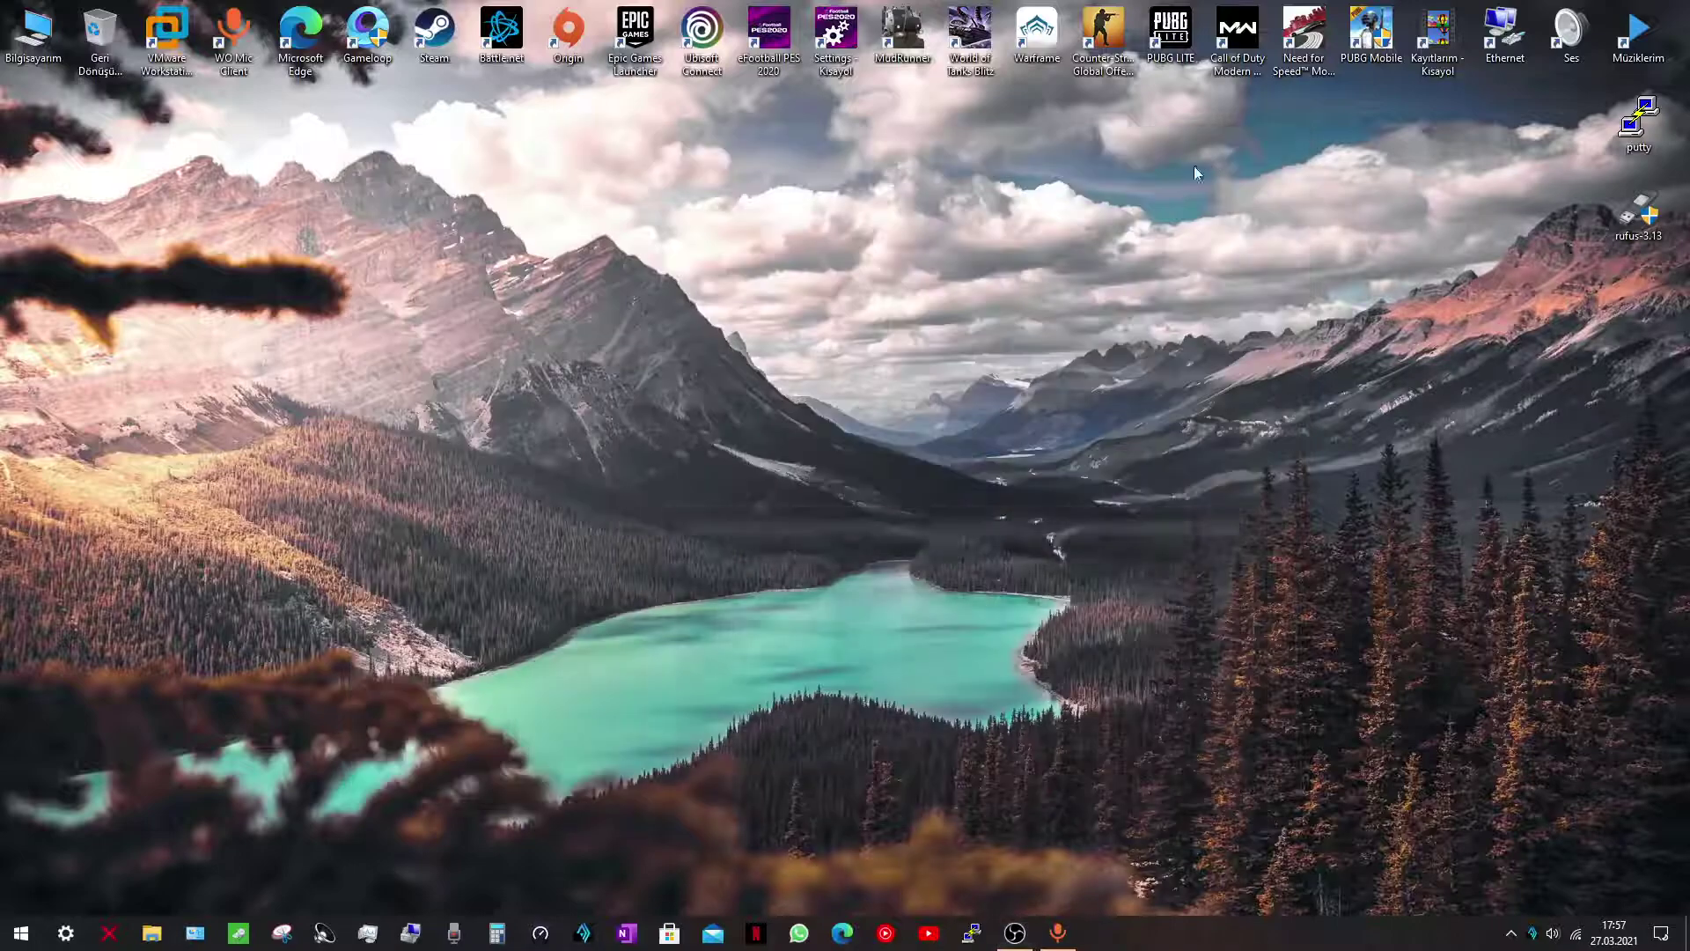
Open AMD Radeon Software from the hidden tray items and bring its media and capture section into view.
{"action": "left_click", "coordinate": [1508, 933]}
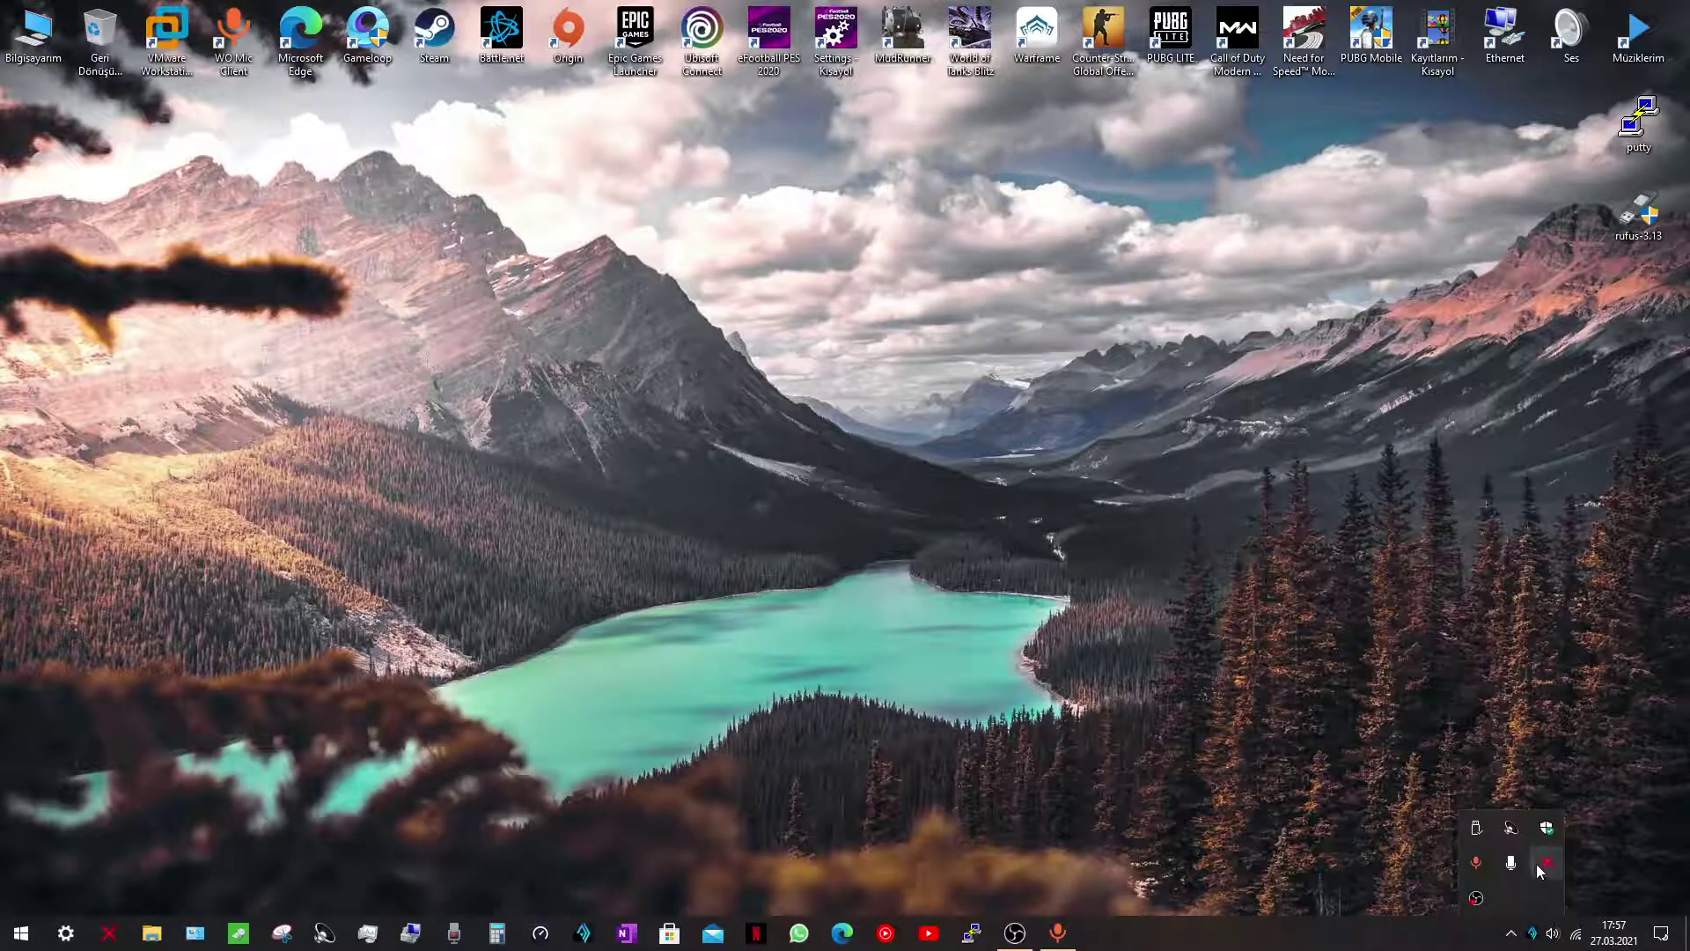
{"action": "left_click", "coordinate": [1542, 863]}
{"action": "left_click_drag", "start_coordinate": [873, 136], "coordinate": [807, 136]}
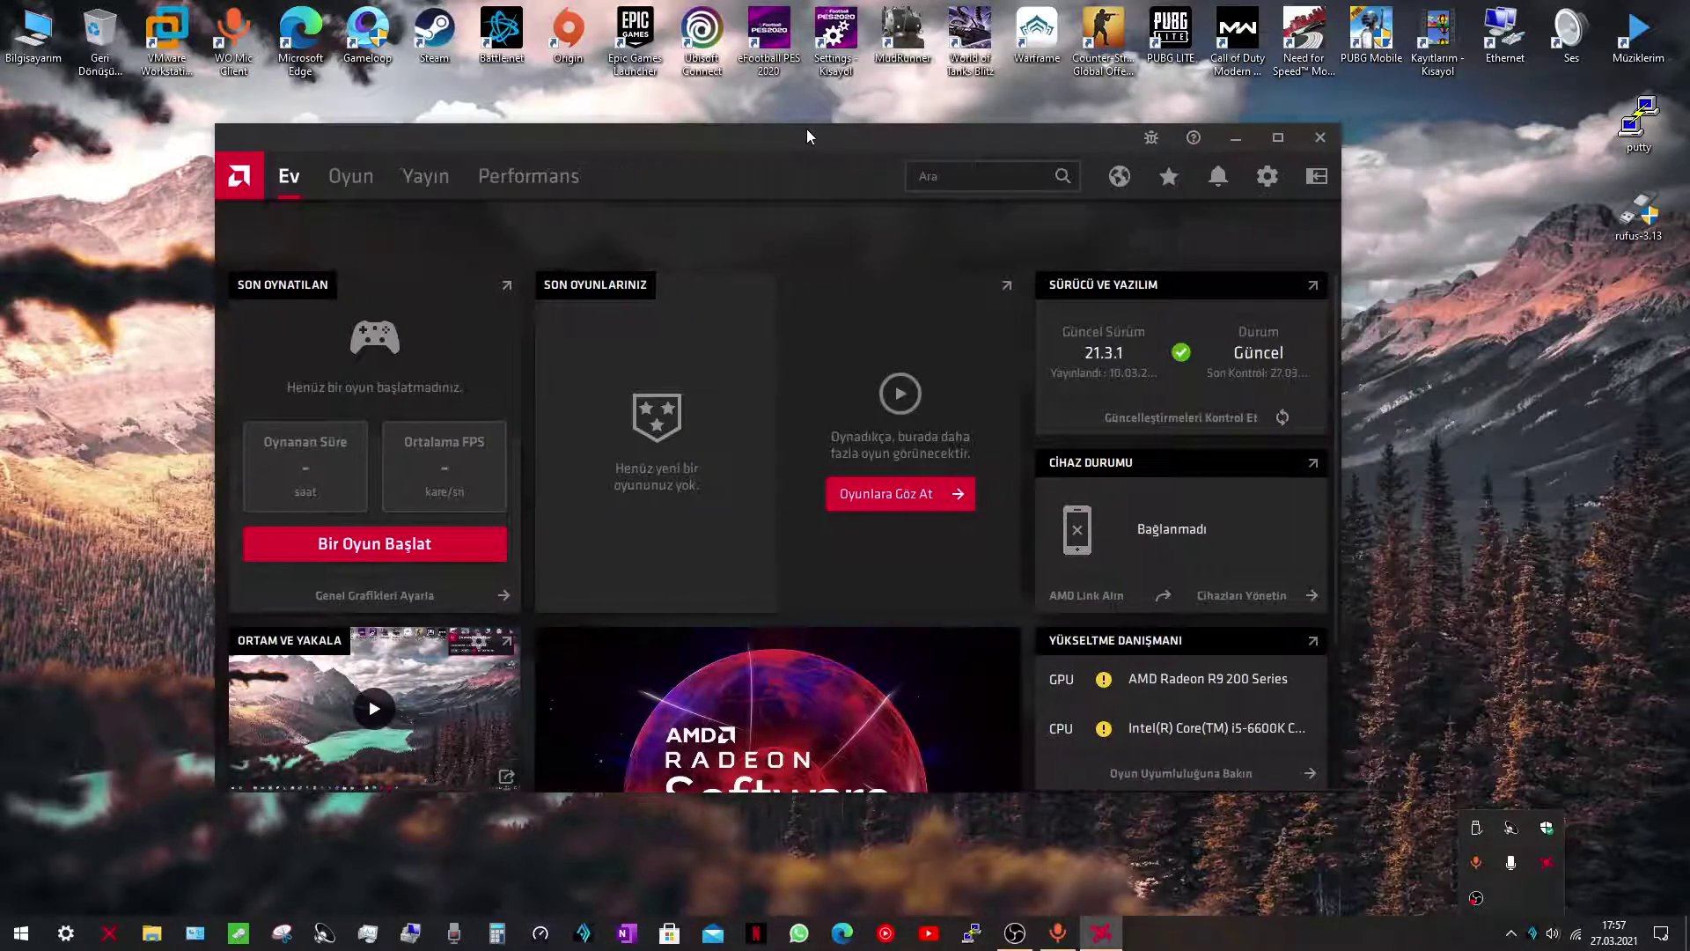
{"action": "scroll", "coordinate": [478, 611], "scroll_direction": "down", "scroll_amount": 3}
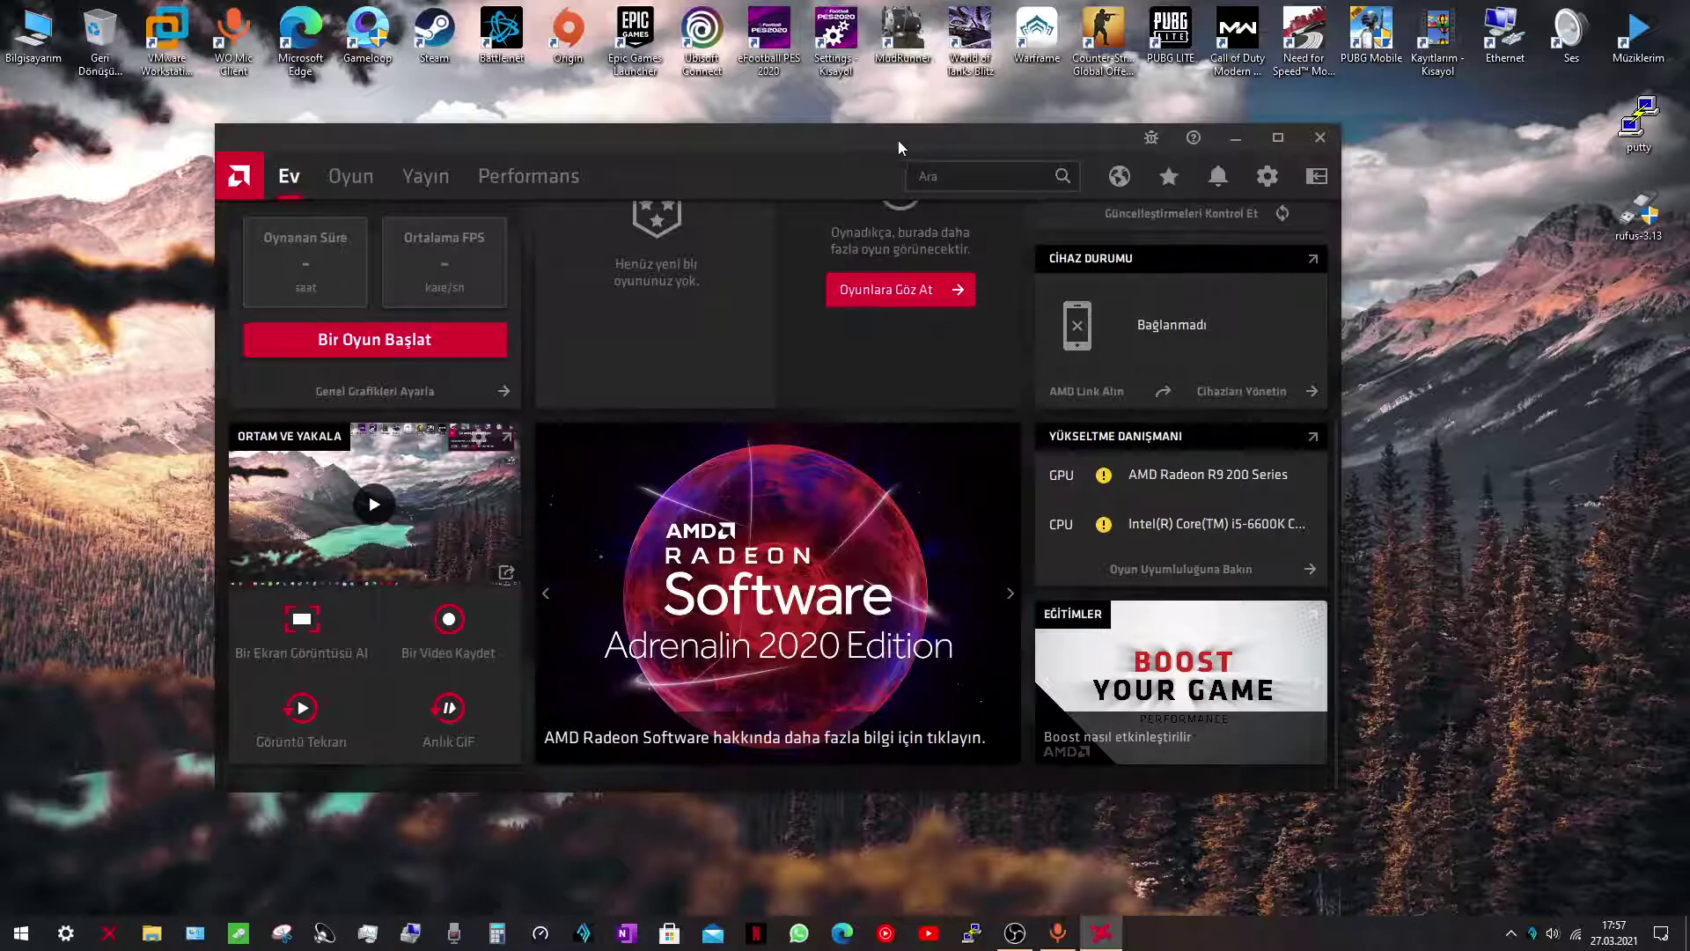
{"action": "left_click_drag", "start_coordinate": [900, 140], "coordinate": [971, 120]}
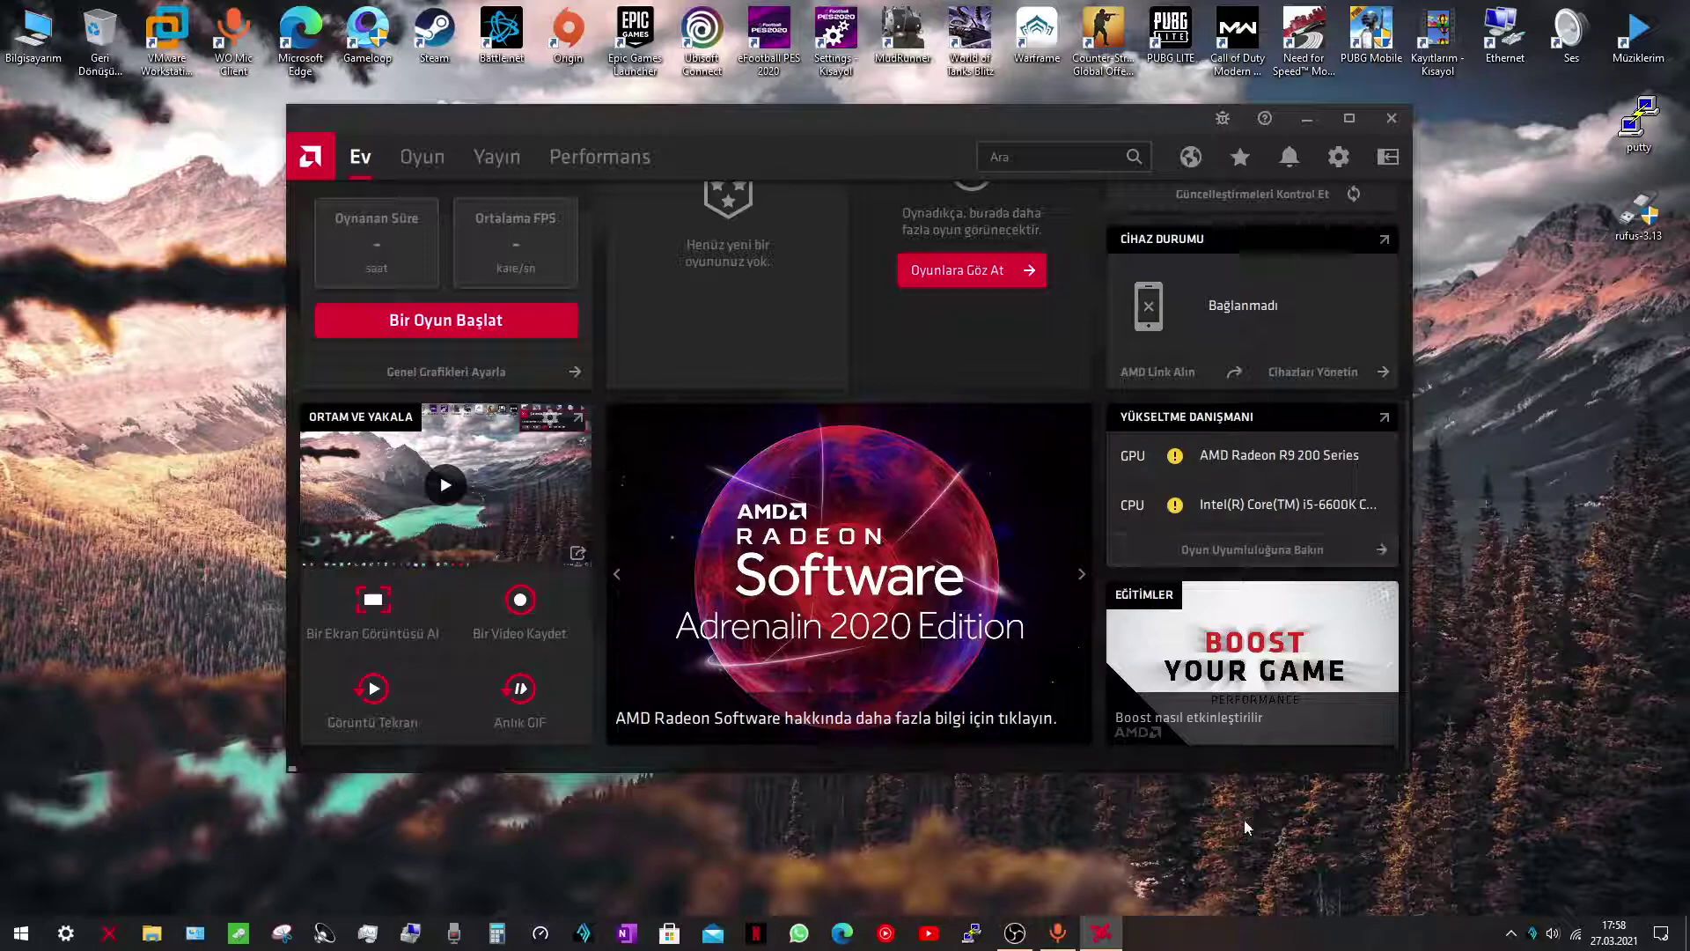
Open Task Manager and end the running AMD Radeon Software process.
{"action": "right_click", "coordinate": [1267, 931]}
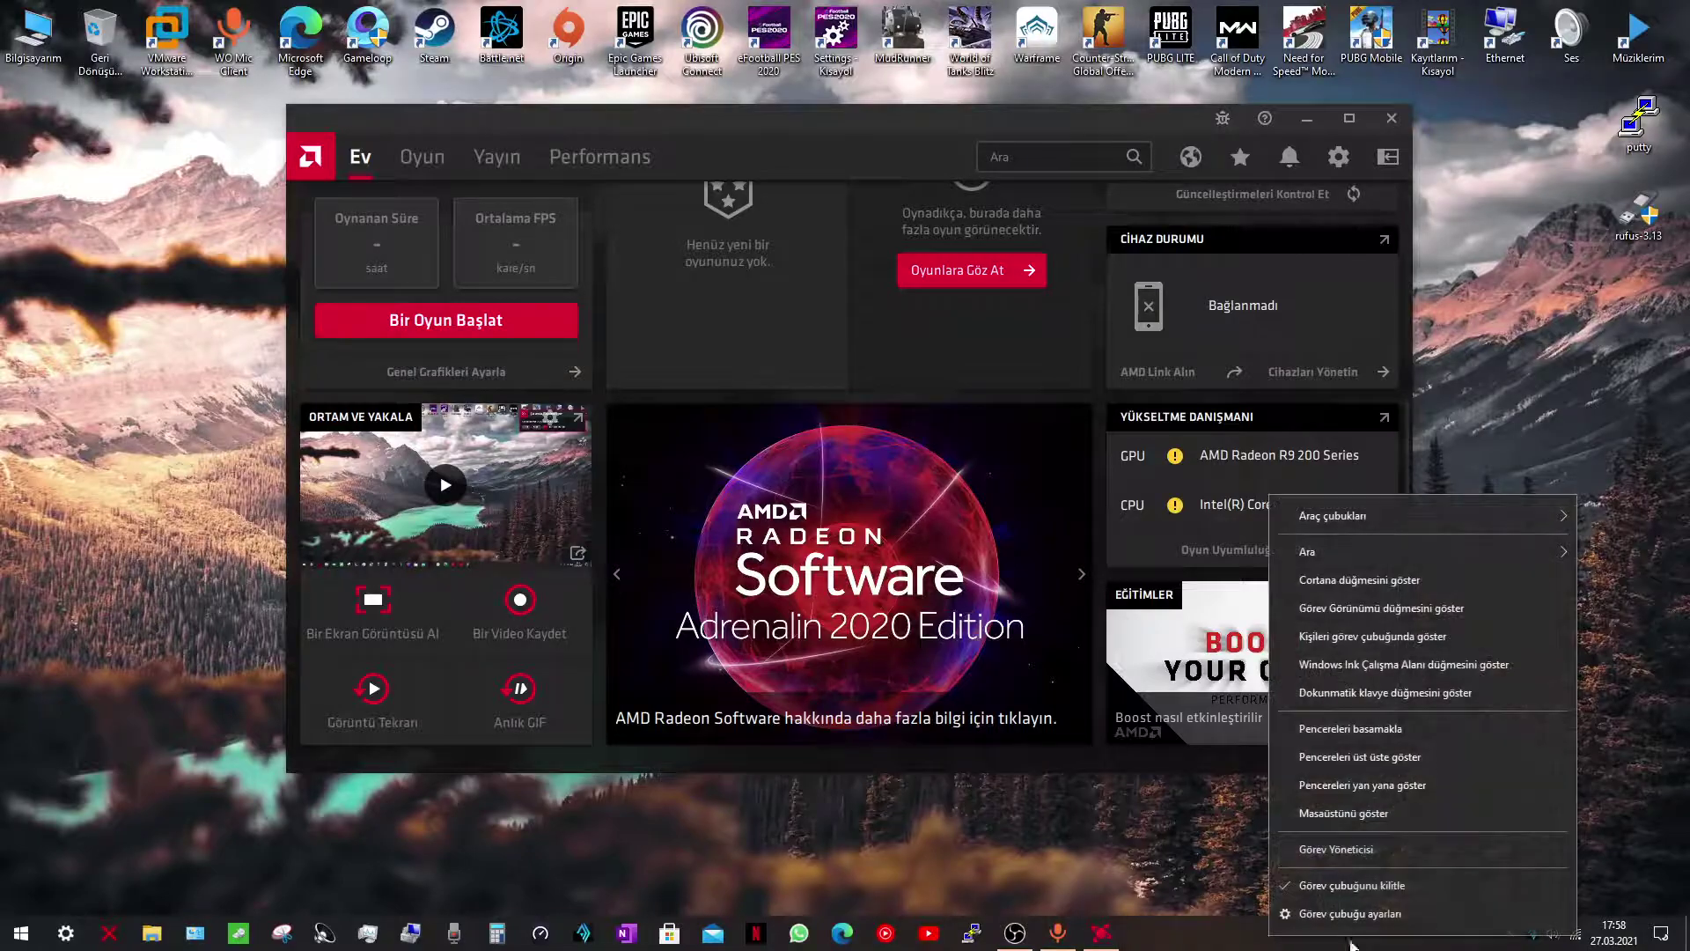
{"action": "left_click", "coordinate": [1356, 848]}
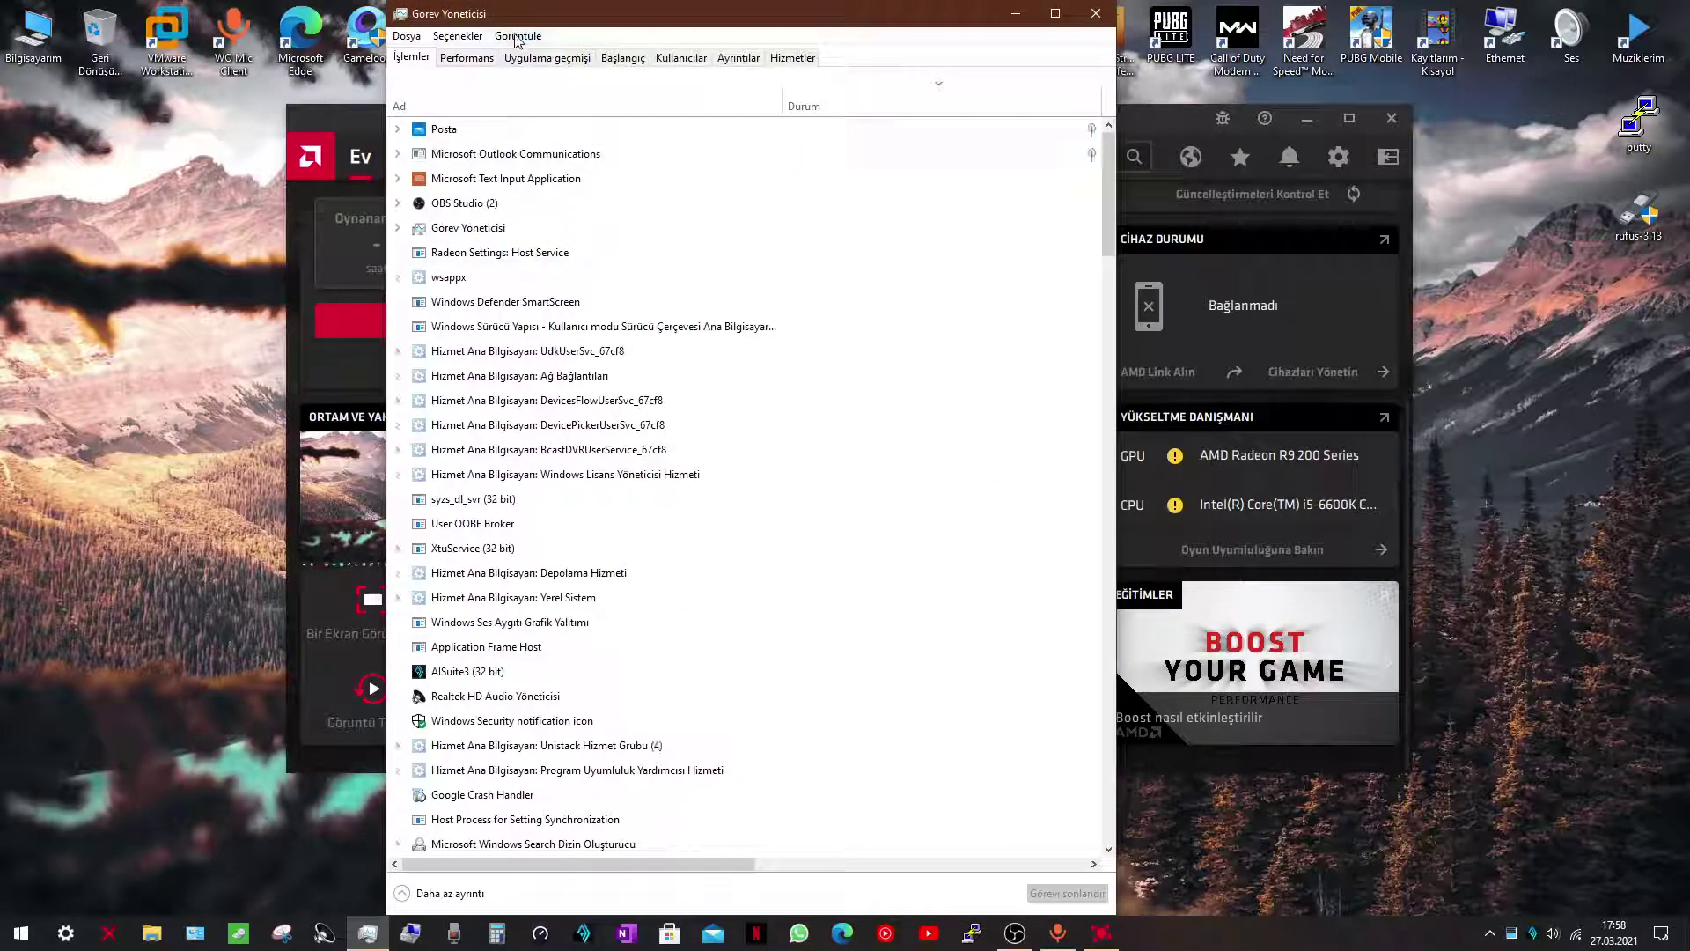
{"action": "left_click", "coordinate": [595, 282]}
{"action": "key", "text": "r"}
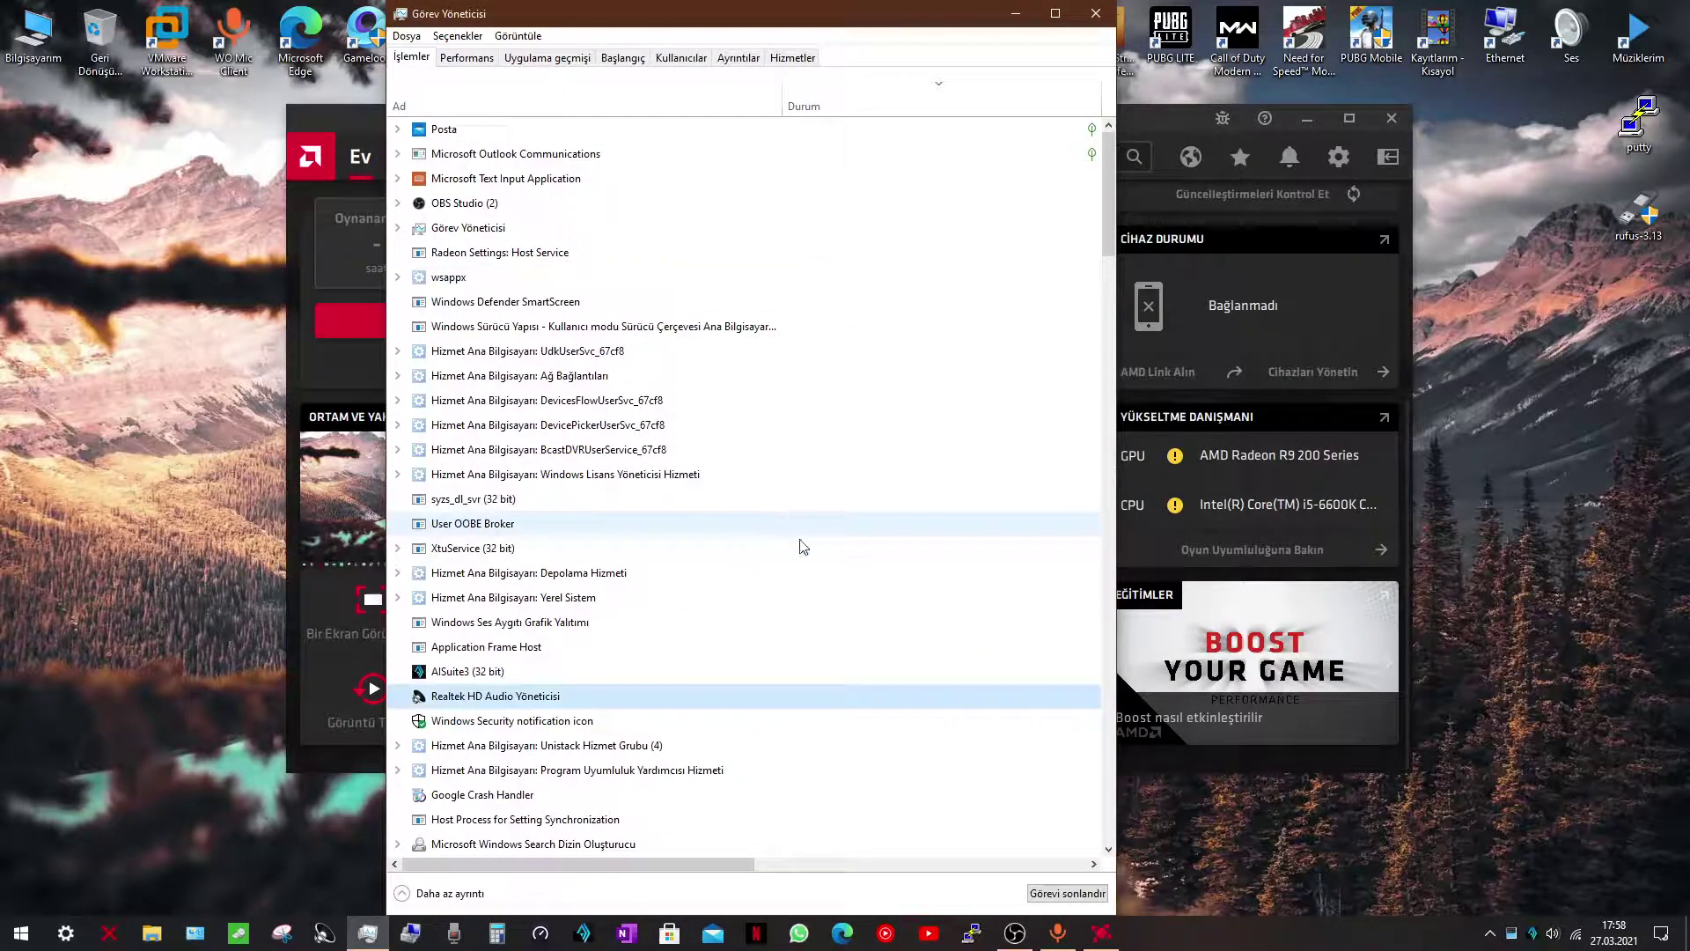
{"action": "key", "text": "r"}
{"action": "key", "text": "r"}
{"action": "key", "text": "r"}
{"action": "key", "text": "r"}
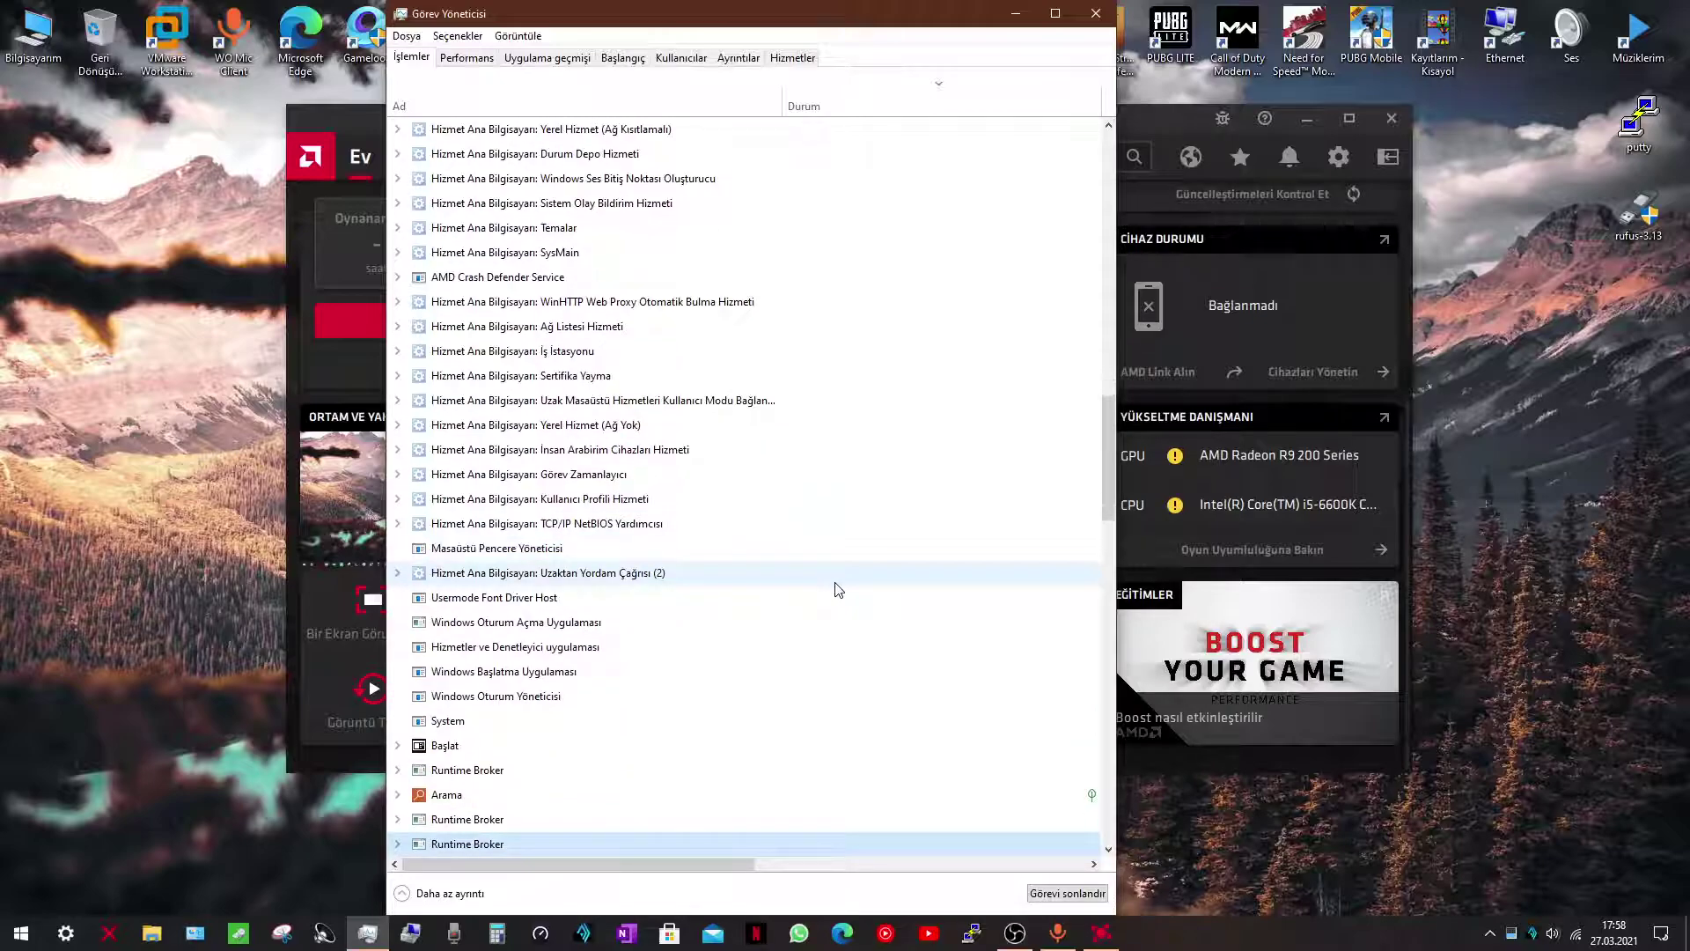
{"action": "left_click", "coordinate": [1067, 892]}
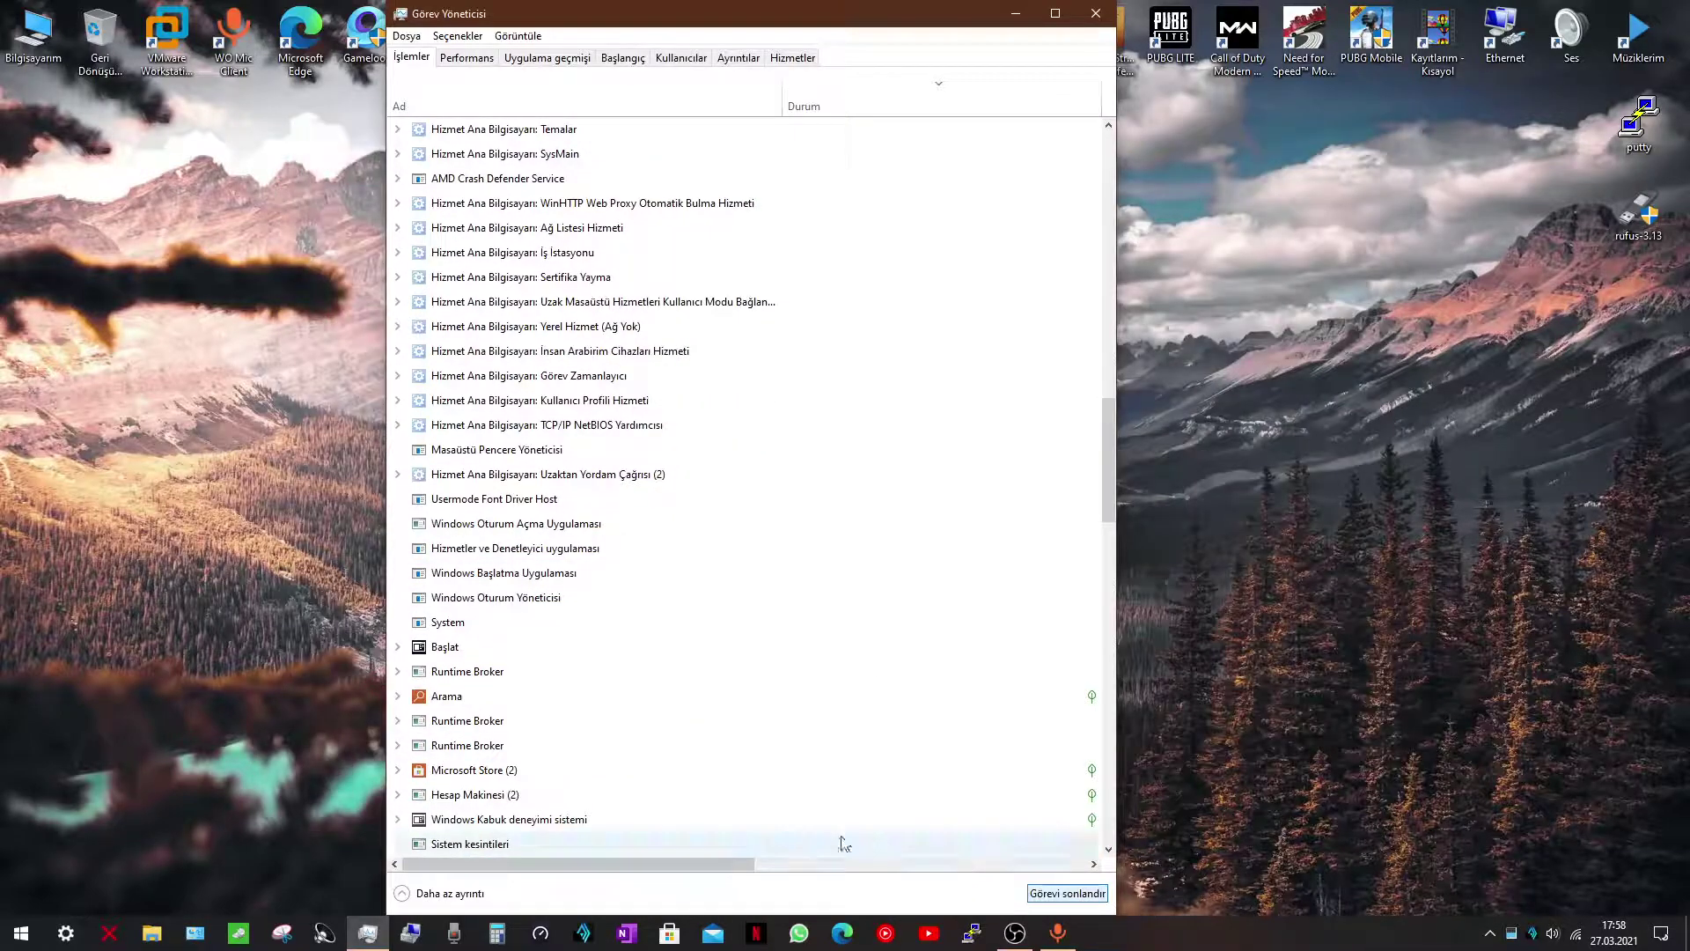
End the remaining Radeon background processes, including Radeon Settings: Desktop Overlay and Radeon Settings: Host Service.
{"action": "key", "text": "r"}
{"action": "key", "text": "r"}
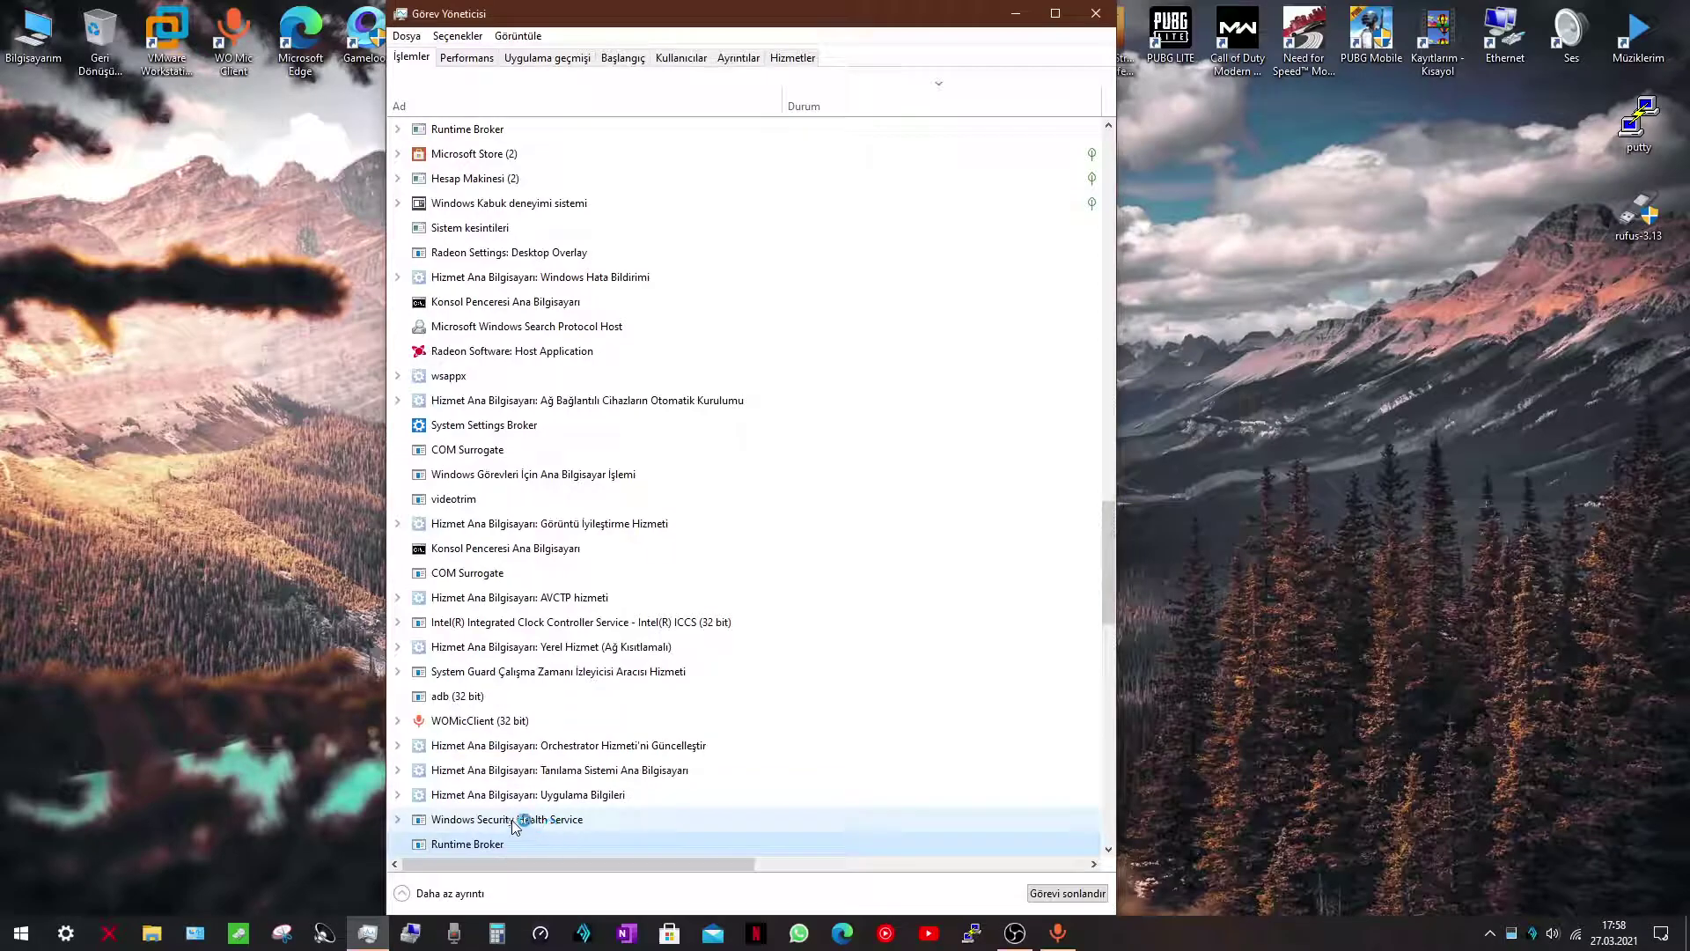
{"action": "key", "text": "r"}
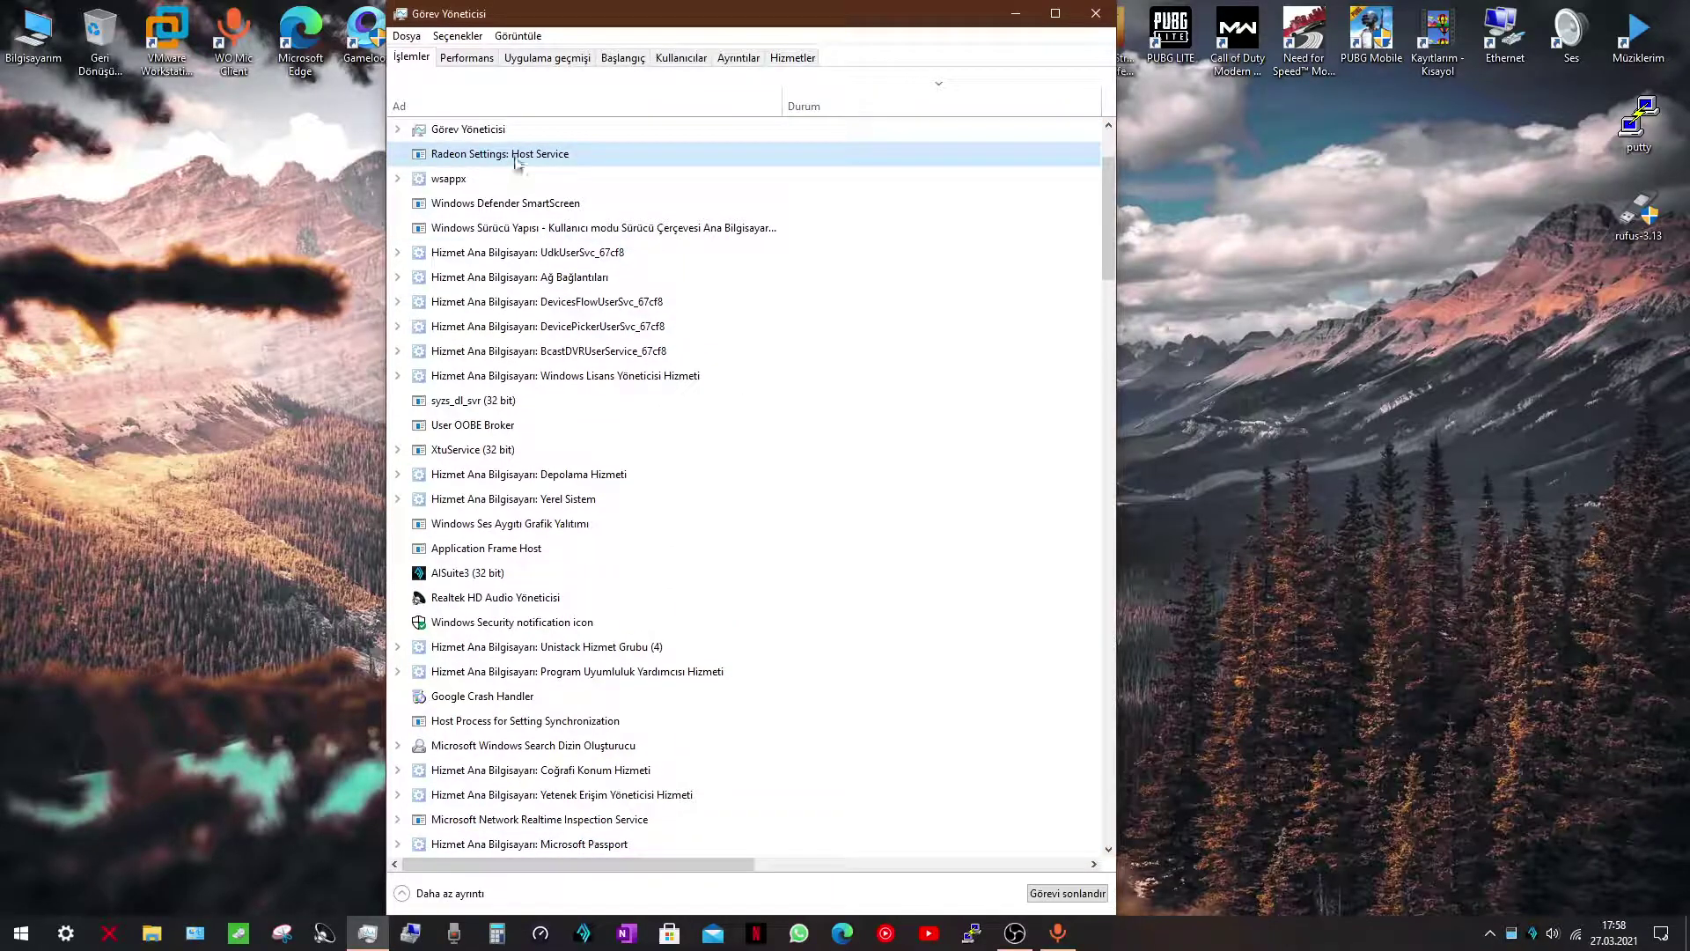
{"action": "right_click", "coordinate": [482, 153]}
{"action": "left_click", "coordinate": [514, 162]}
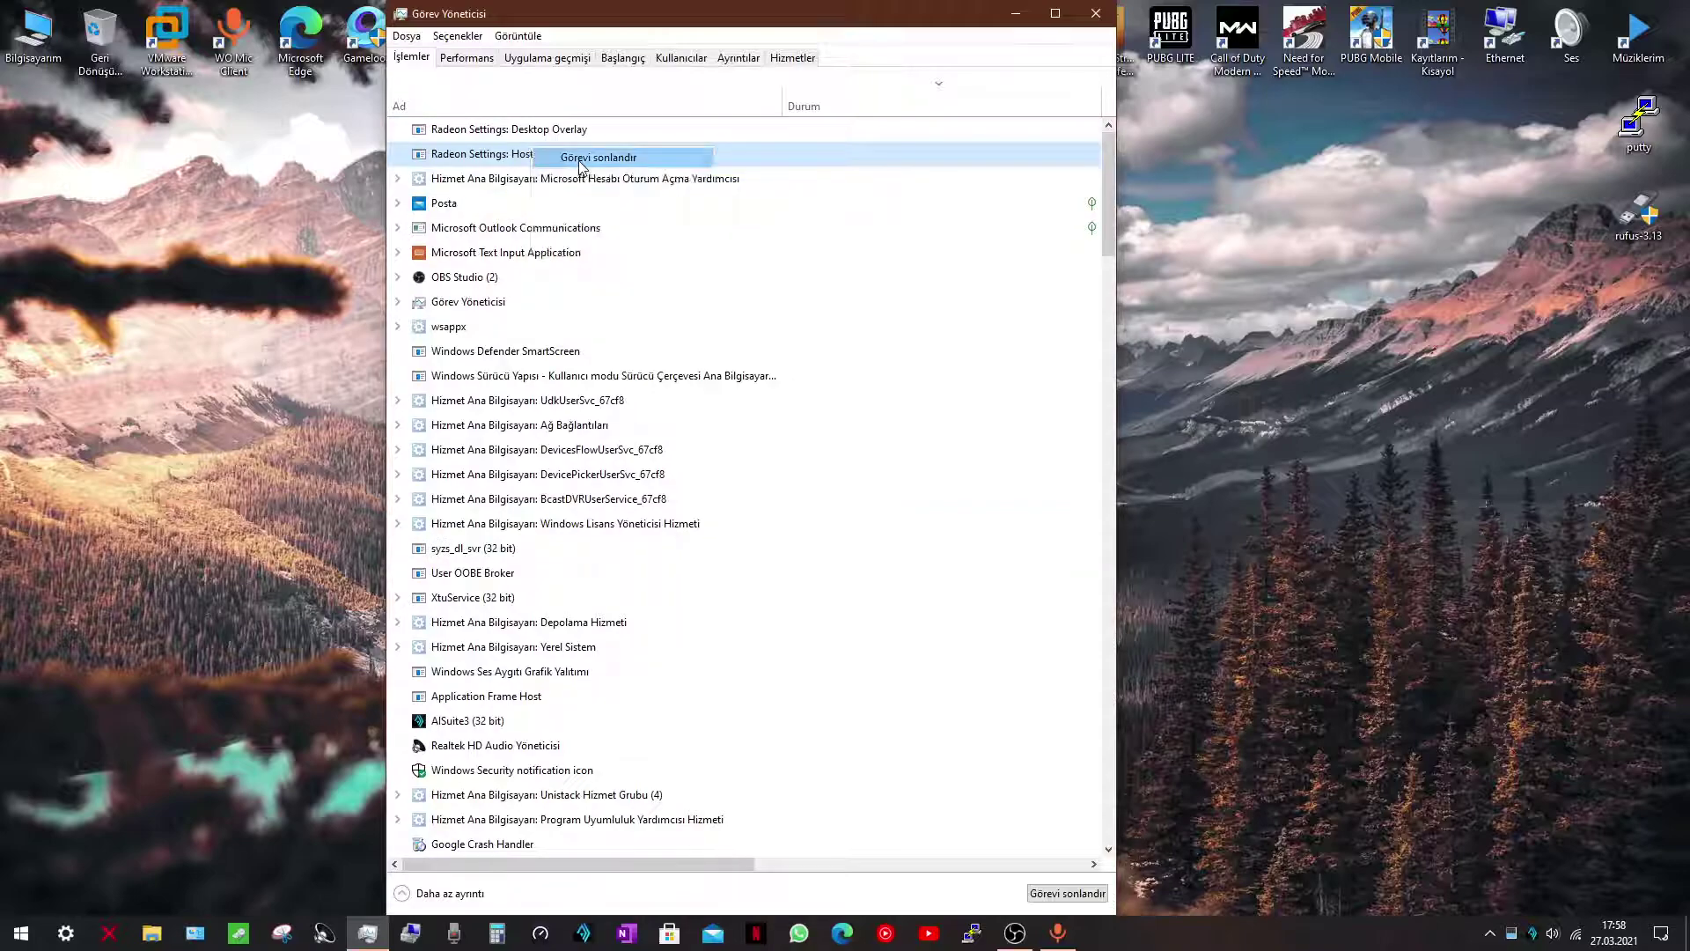
{"action": "key", "text": "r"}
{"action": "right_click", "coordinate": [512, 136]}
{"action": "left_click", "coordinate": [528, 162]}
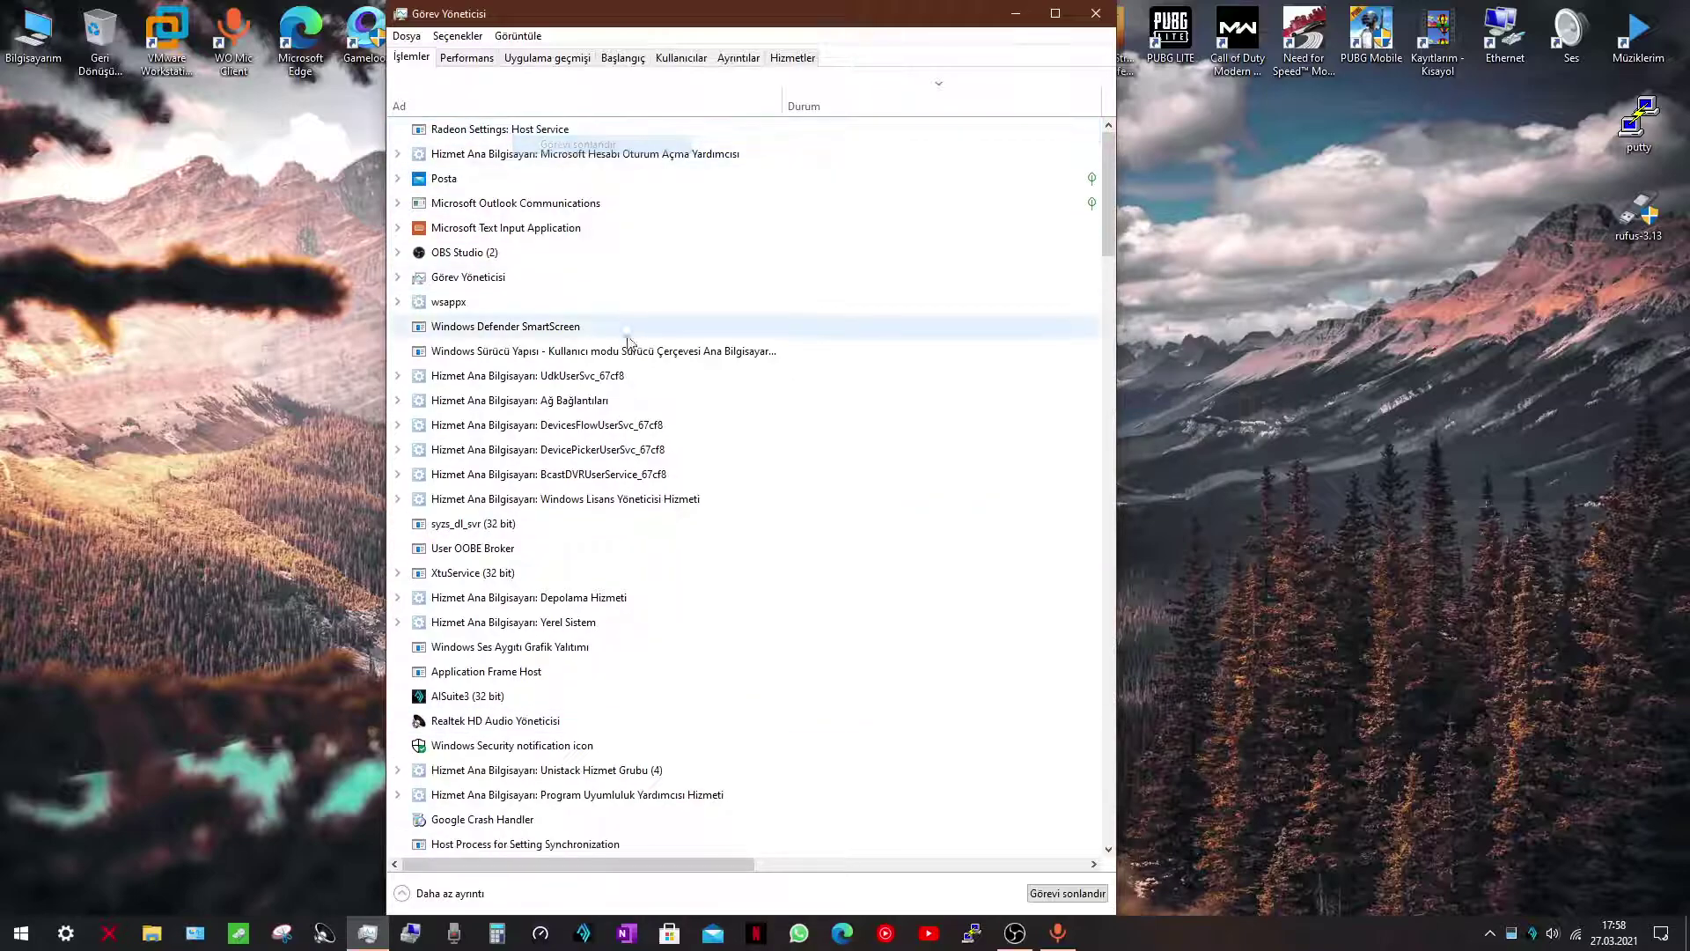
{"action": "left_click", "coordinate": [500, 130]}
{"action": "right_click", "coordinate": [500, 129]}
{"action": "left_click", "coordinate": [529, 142]}
Check the process list for any remaining Radeon entries and close Task Manager.
{"action": "key", "text": "r"}
{"action": "key", "text": "r"}
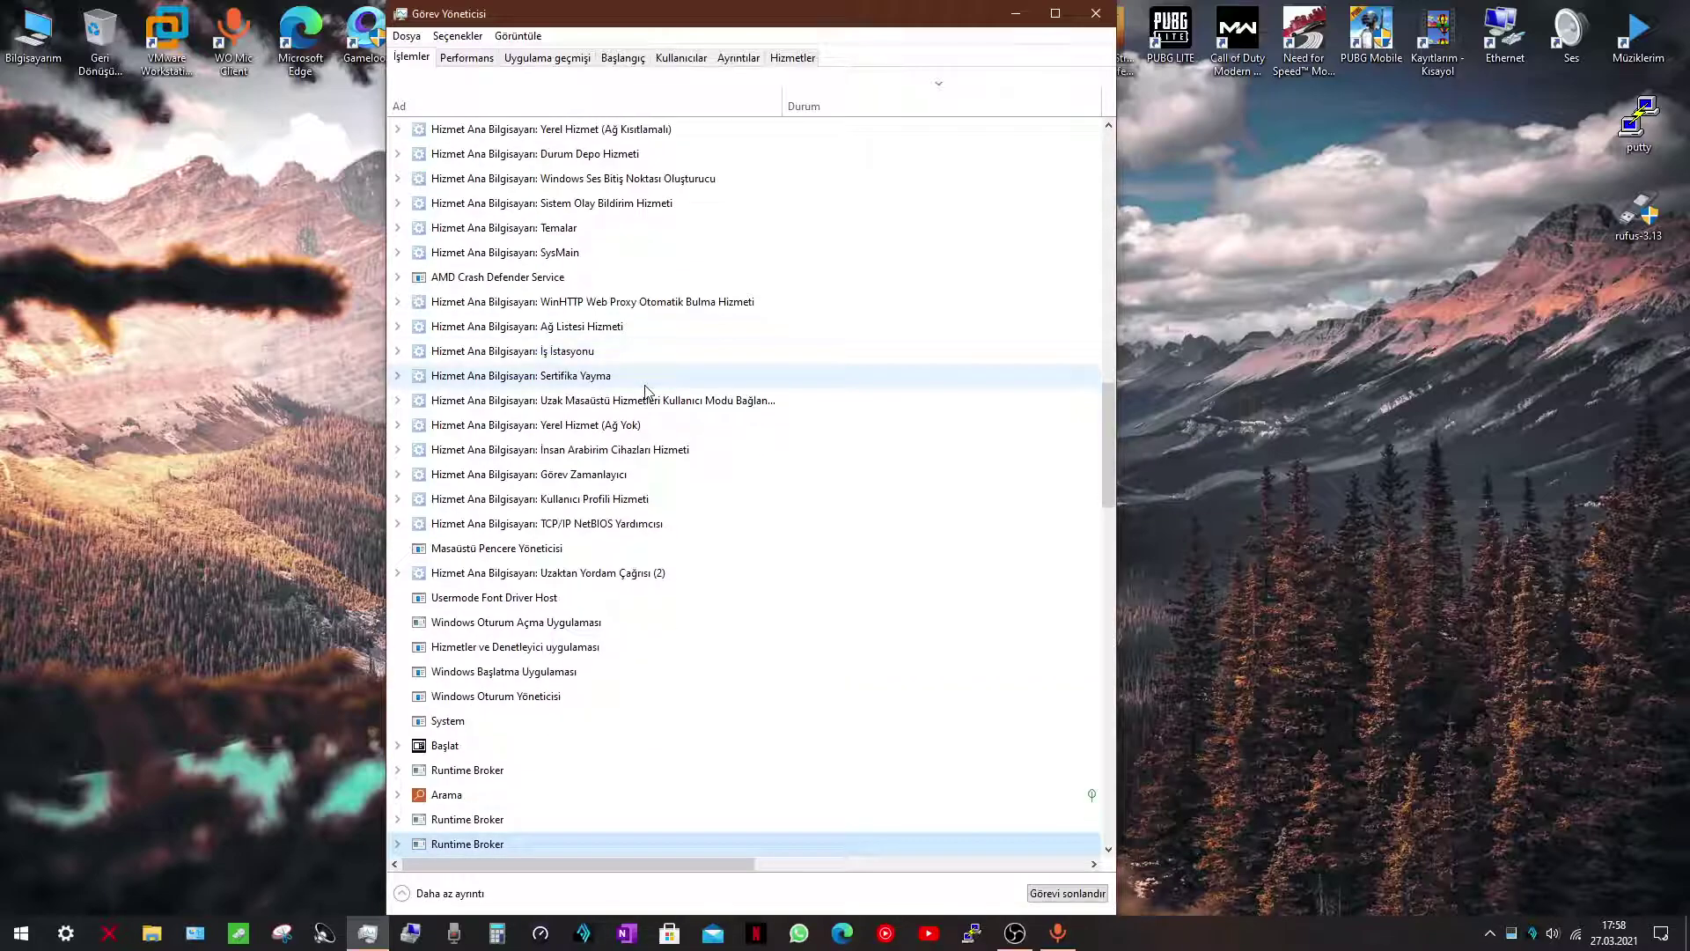
{"action": "key", "text": "r"}
{"action": "key", "text": "r"}
{"action": "key", "text": "r"}
{"action": "key", "text": "r"}
{"action": "key", "text": "r"}
{"action": "key", "text": "r"}
{"action": "key", "text": "r"}
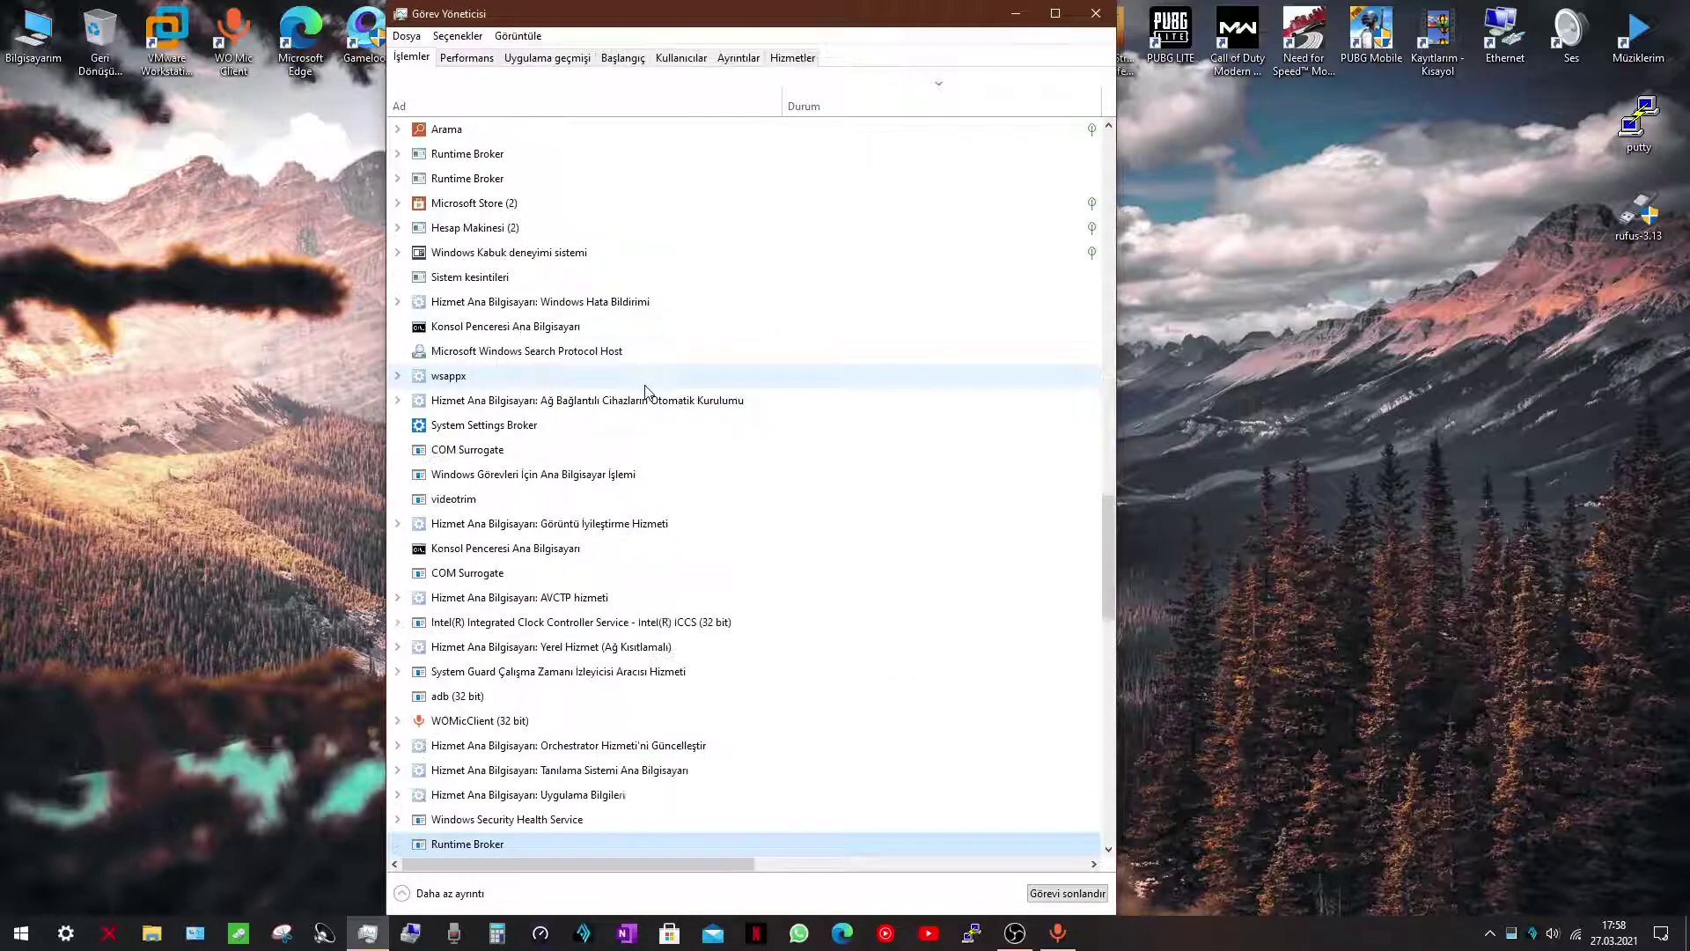
{"action": "key", "text": "r"}
{"action": "key", "text": "r"}
{"action": "key", "text": "r"}
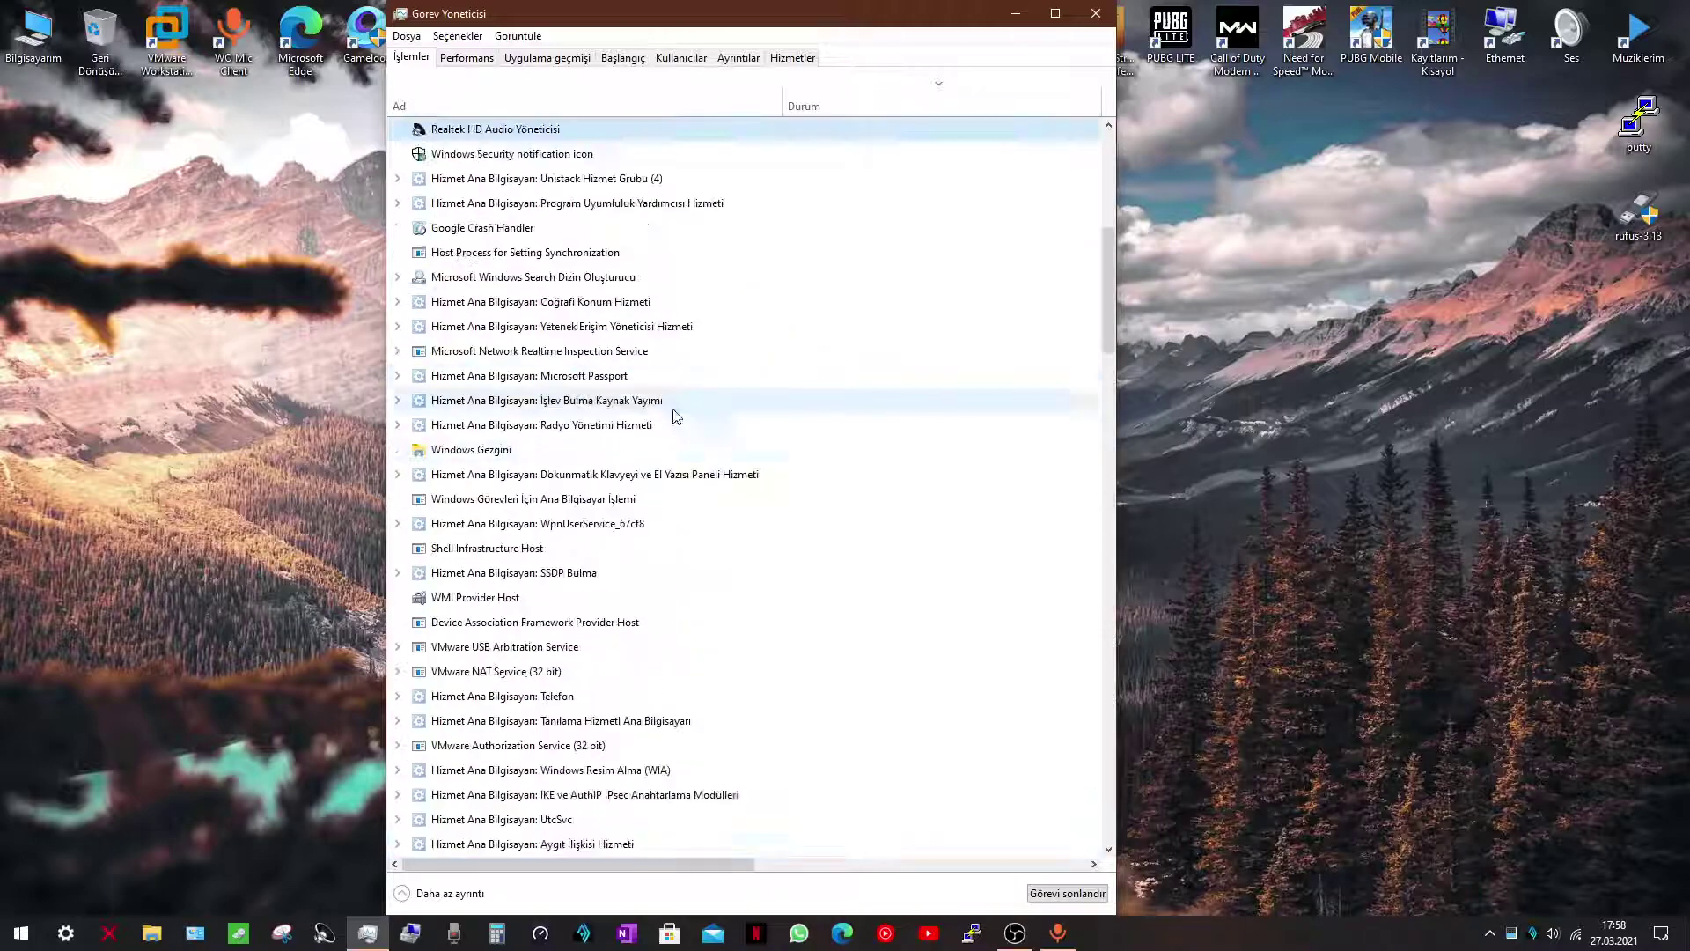
{"action": "key", "text": "r"}
{"action": "key", "text": "r"}
{"action": "key", "text": "r"}
{"action": "key", "text": "r"}
{"action": "key", "text": "r"}
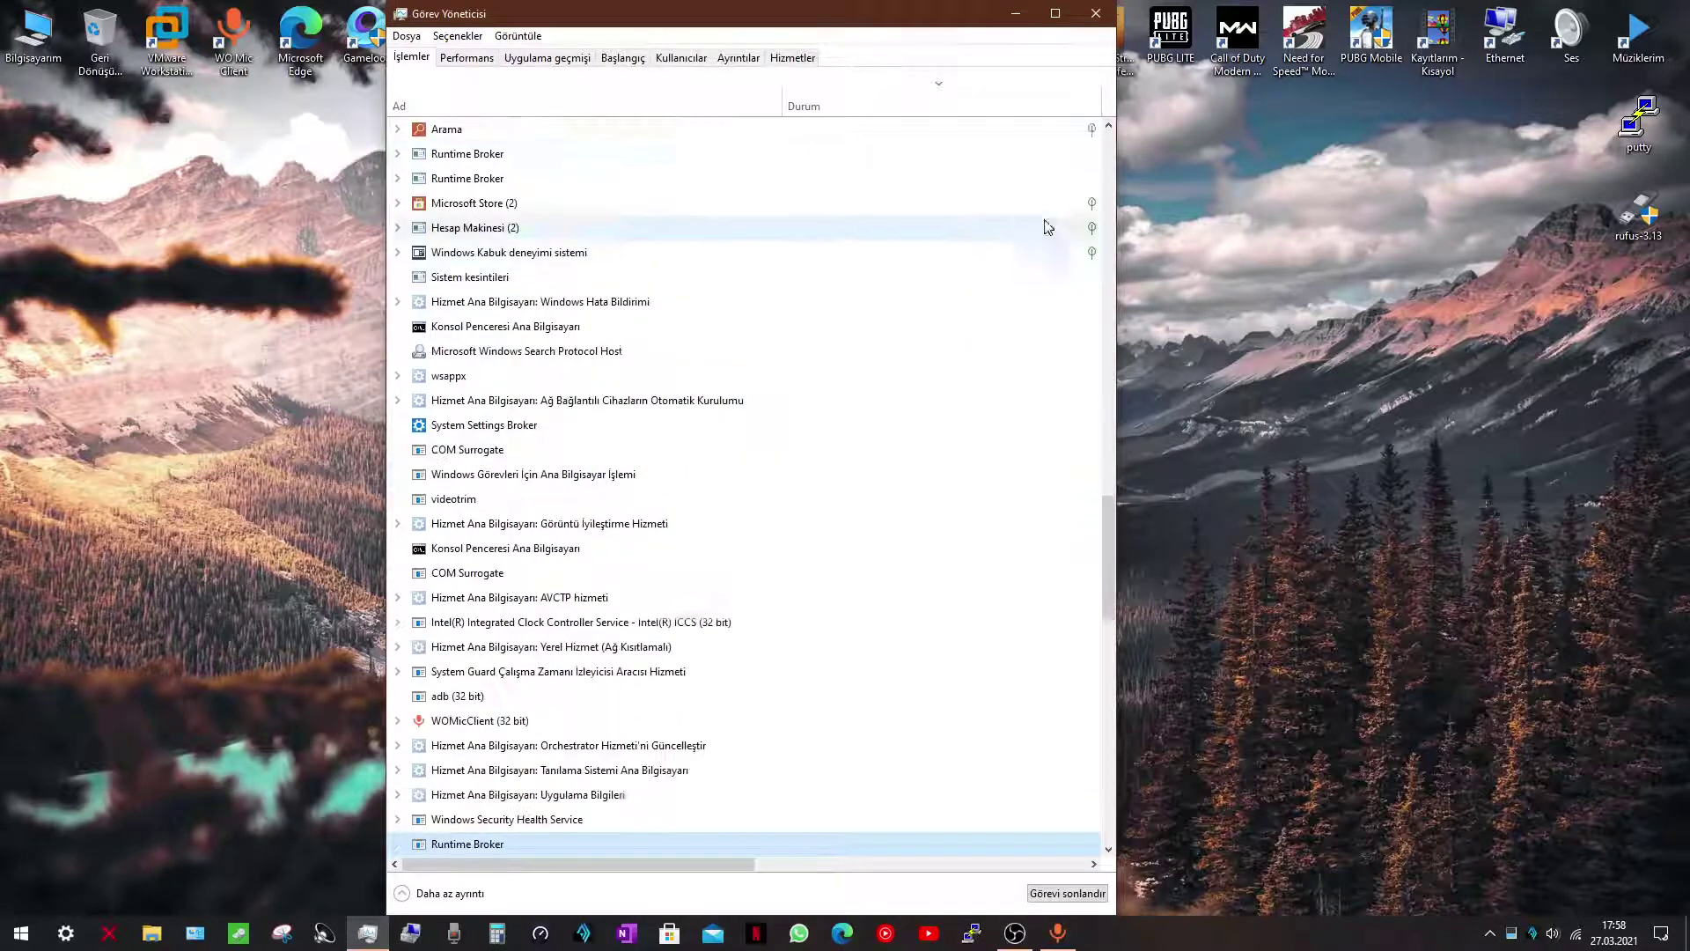
{"action": "left_click", "coordinate": [1103, 22]}
Refresh the desktop, search Windows for "rad" and run AMD Radeon Software as administrator.
{"action": "right_click", "coordinate": [709, 365]}
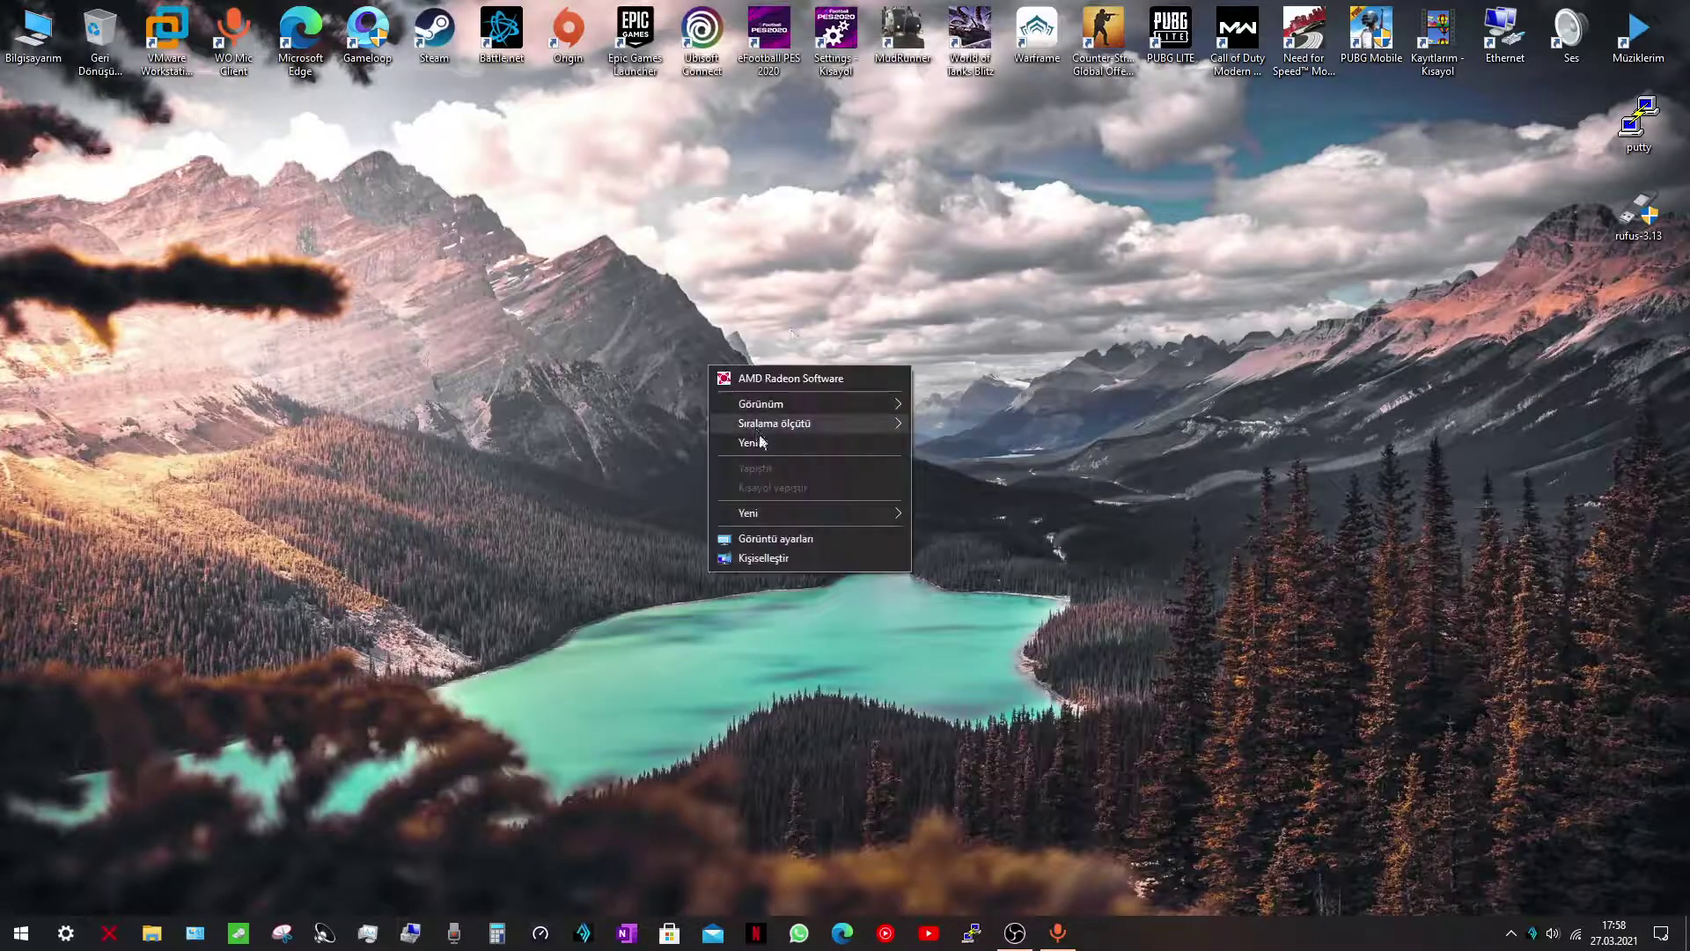
{"action": "left_click", "coordinate": [746, 452]}
{"action": "left_click", "coordinate": [9, 929]}
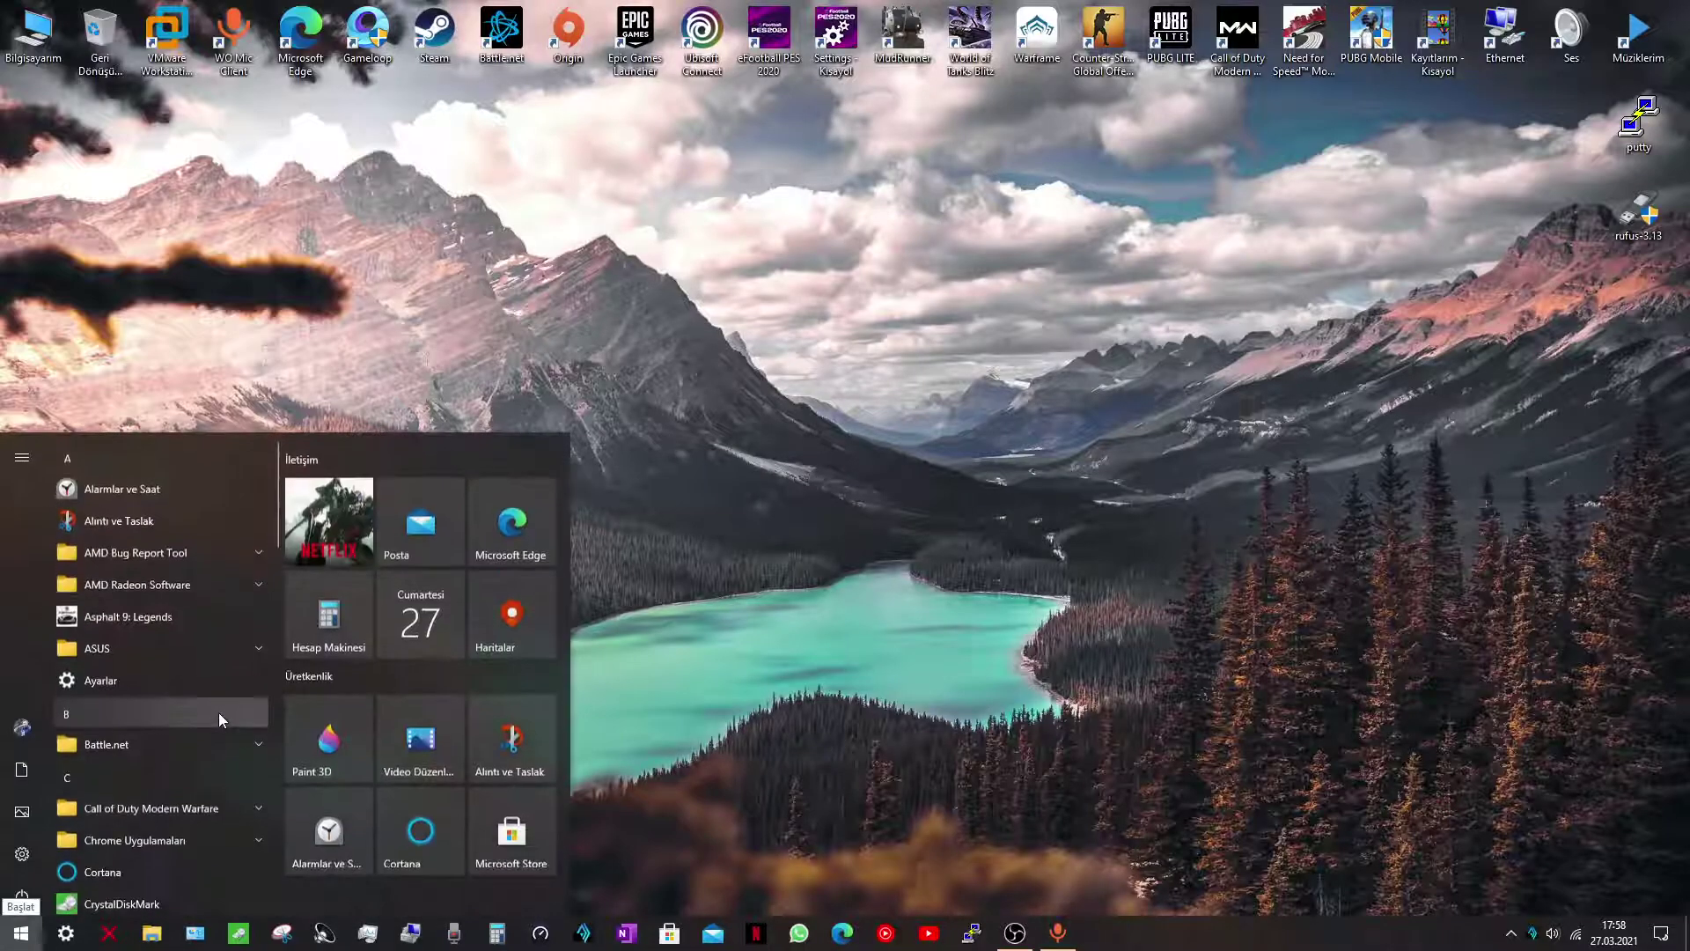
{"action": "type", "text": "rad"}
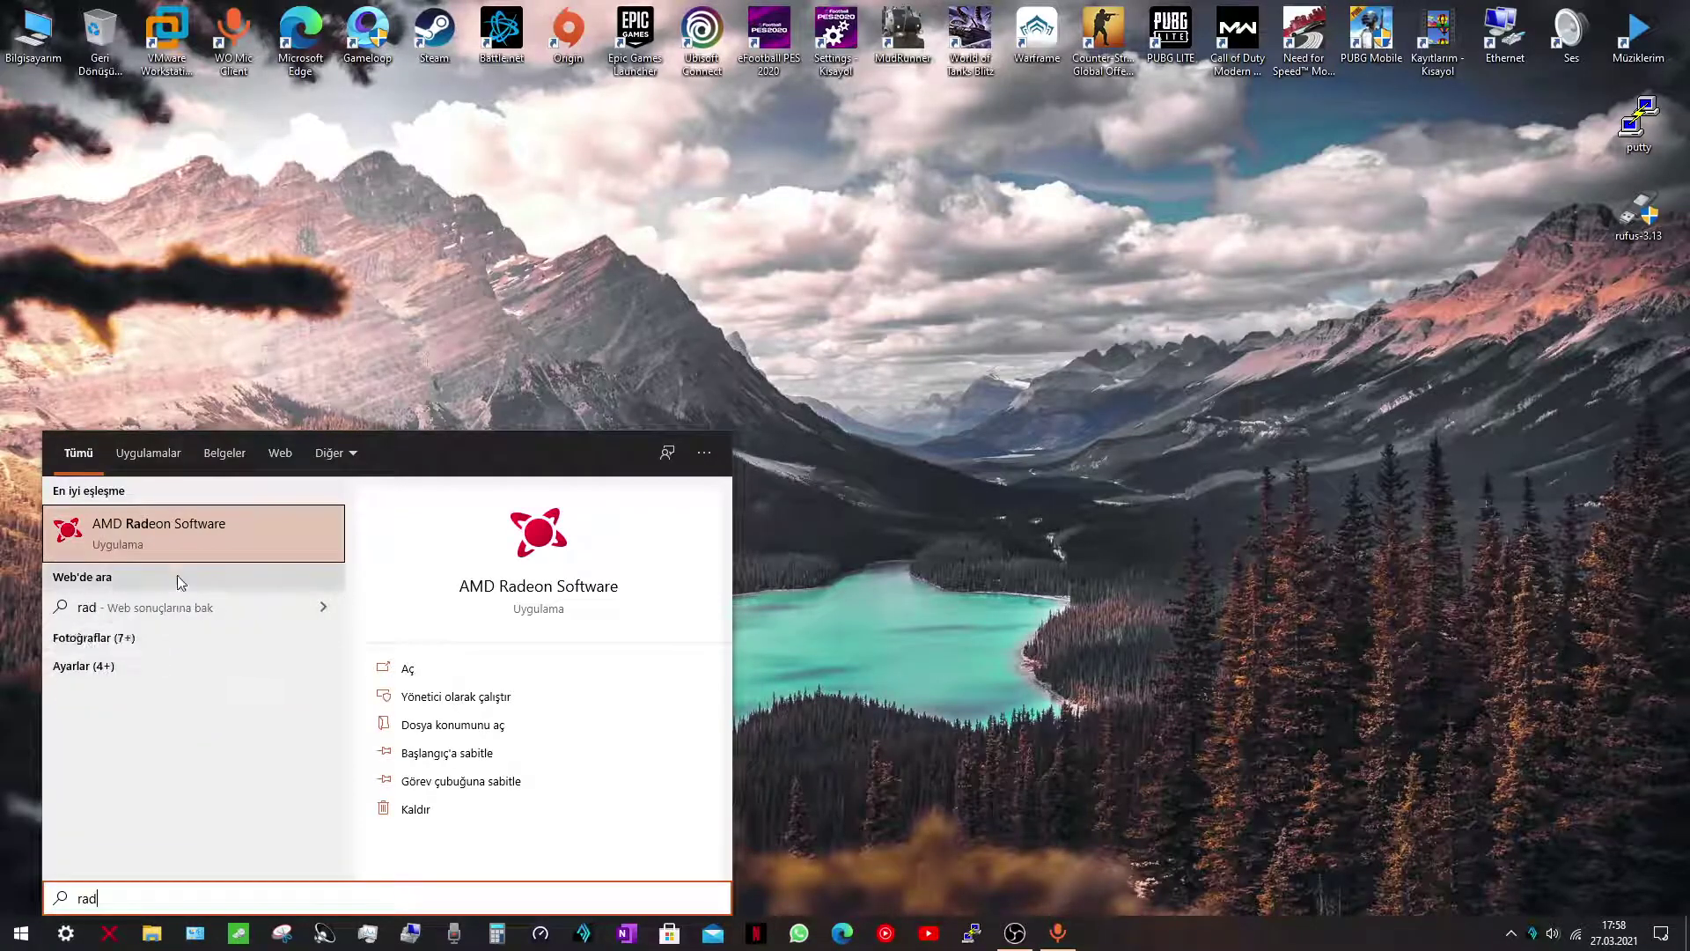
{"action": "right_click", "coordinate": [148, 523]}
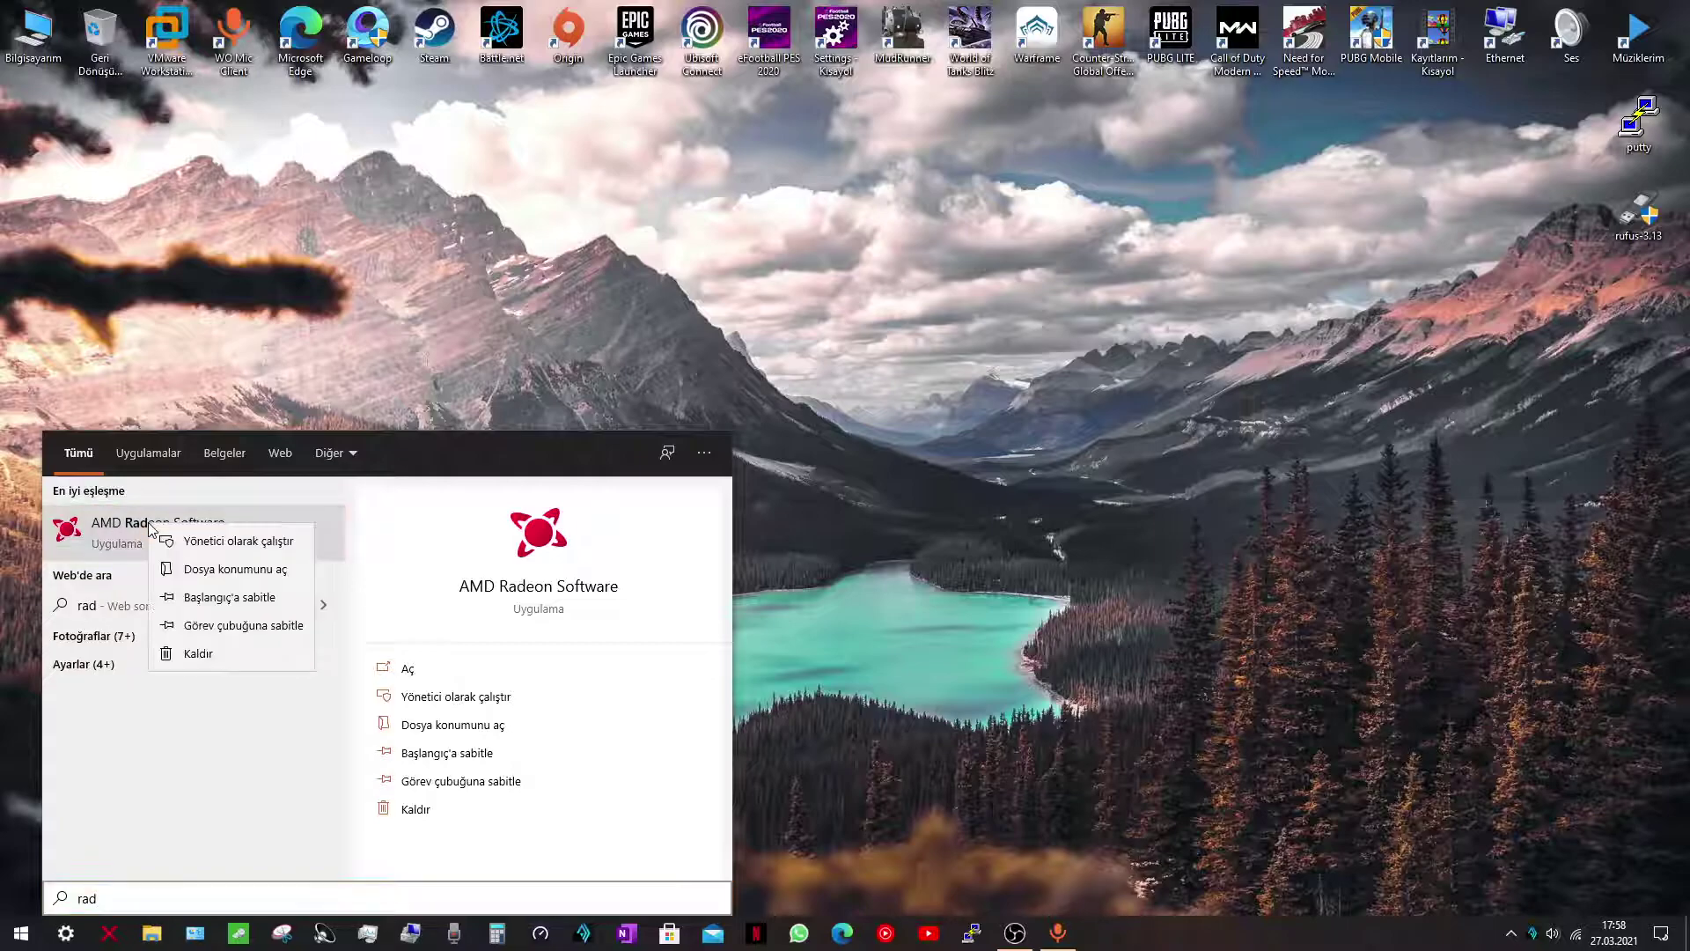
{"action": "left_click", "coordinate": [238, 546]}
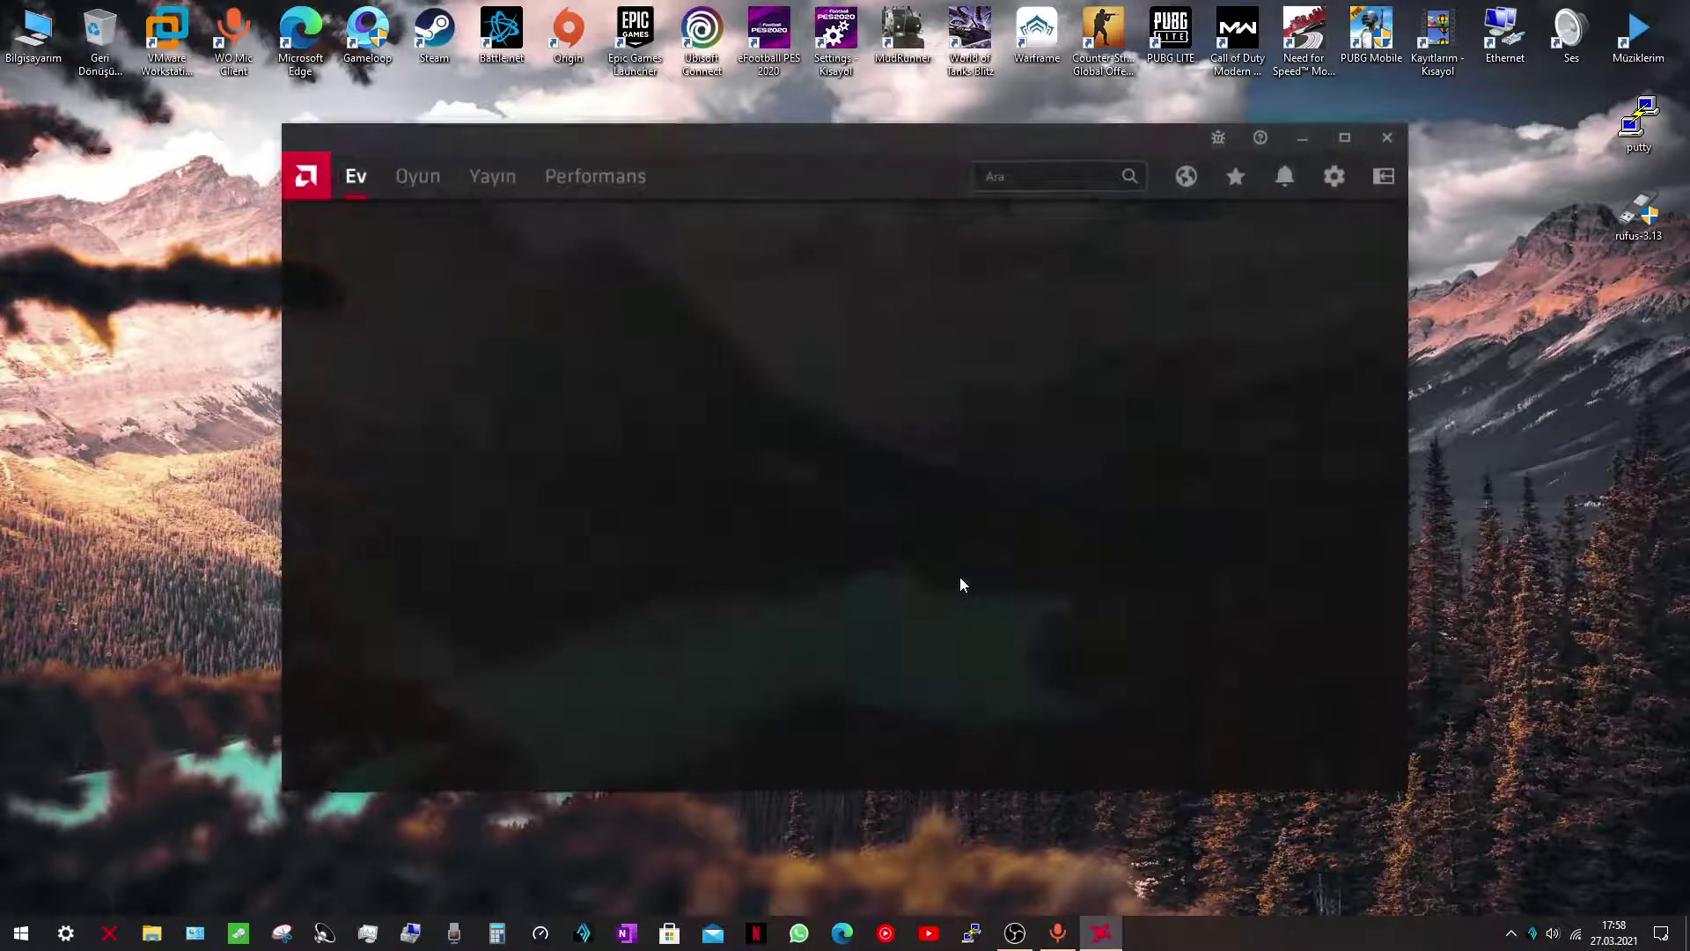
Start a test video recording from the media and capture section and stop it after a few seconds.
{"action": "scroll", "coordinate": [575, 524], "scroll_direction": "down", "scroll_amount": 2}
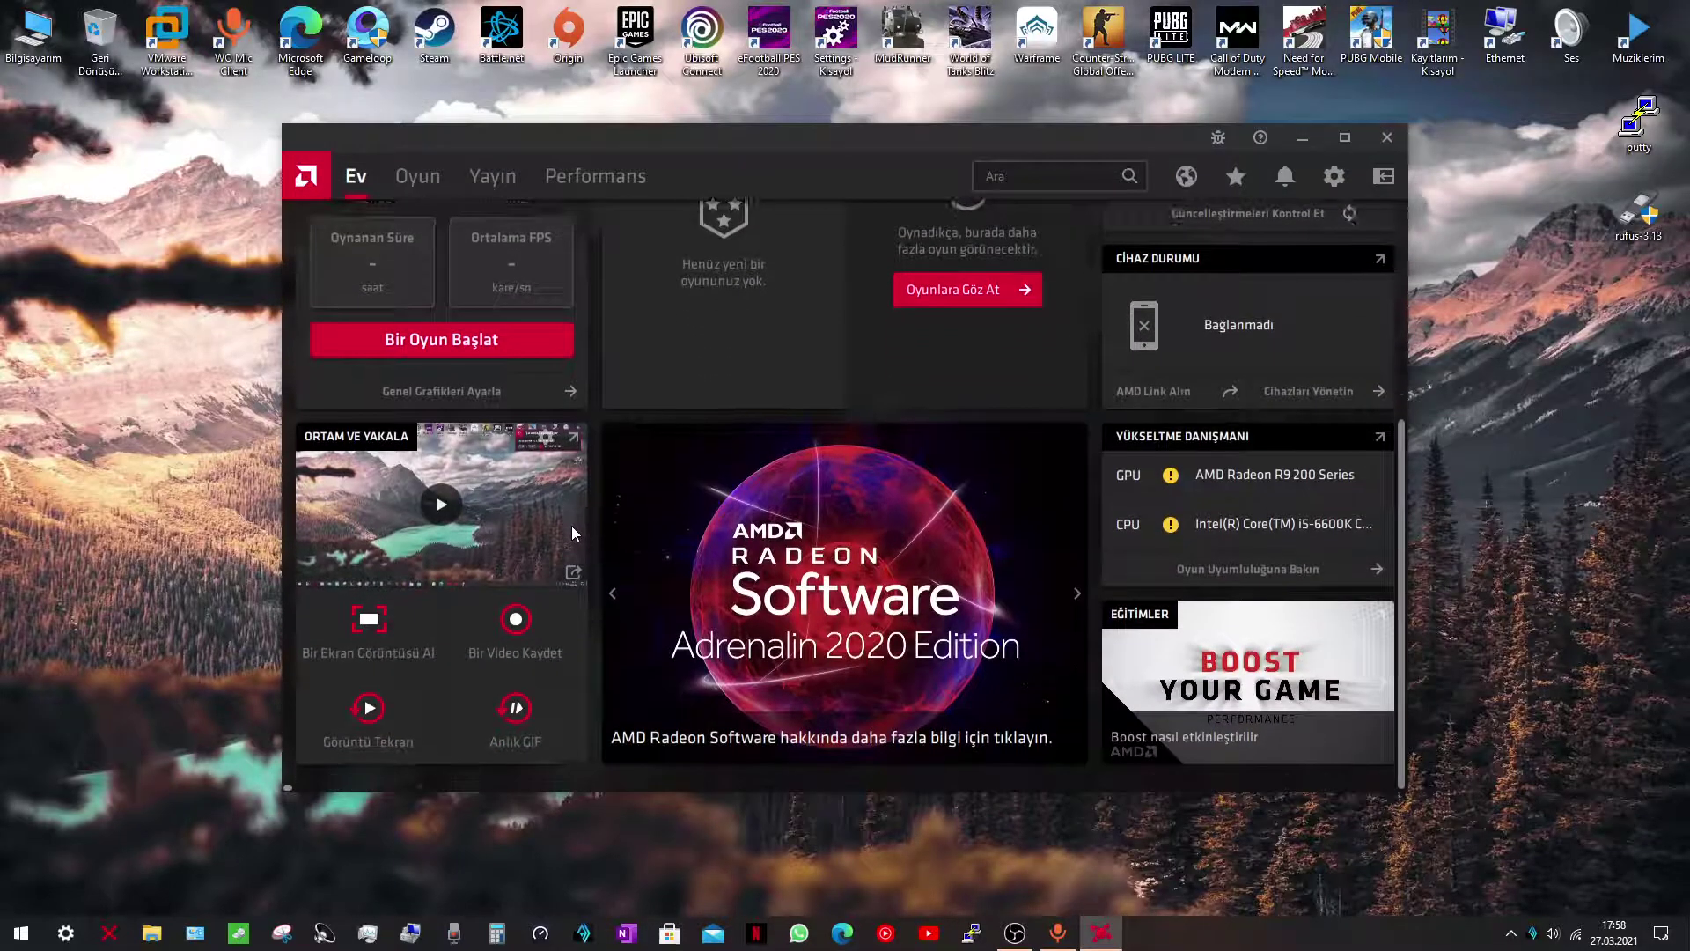
{"action": "left_click_drag", "start_coordinate": [1033, 157], "coordinate": [1058, 122]}
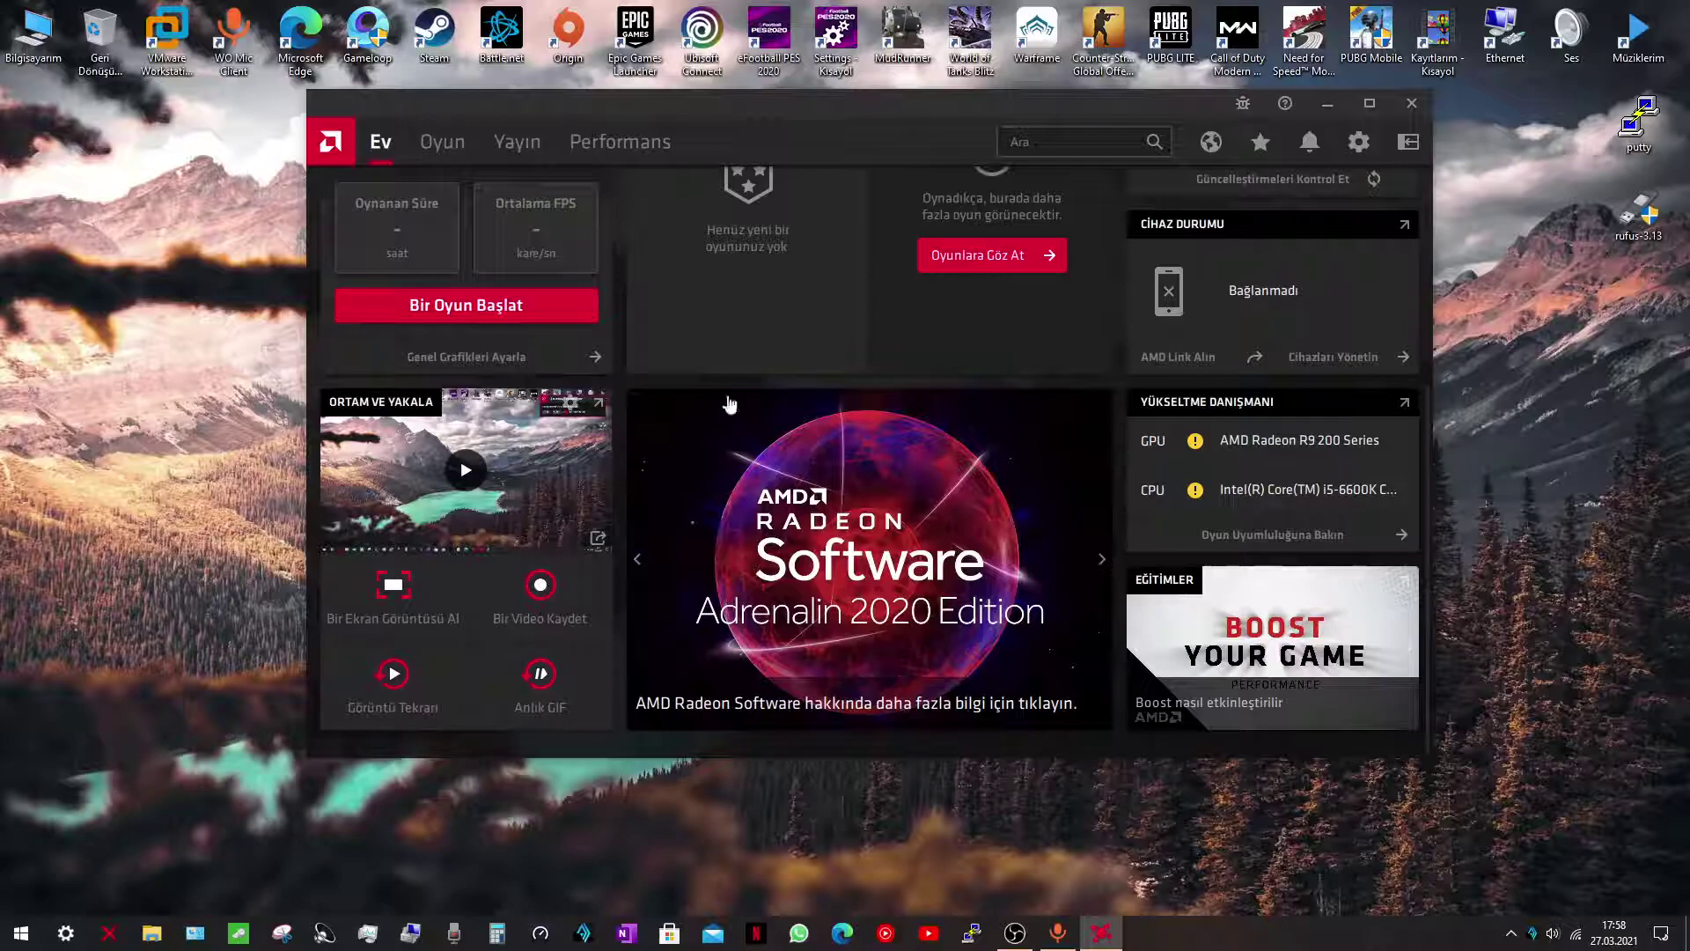
{"action": "left_click", "coordinate": [539, 583]}
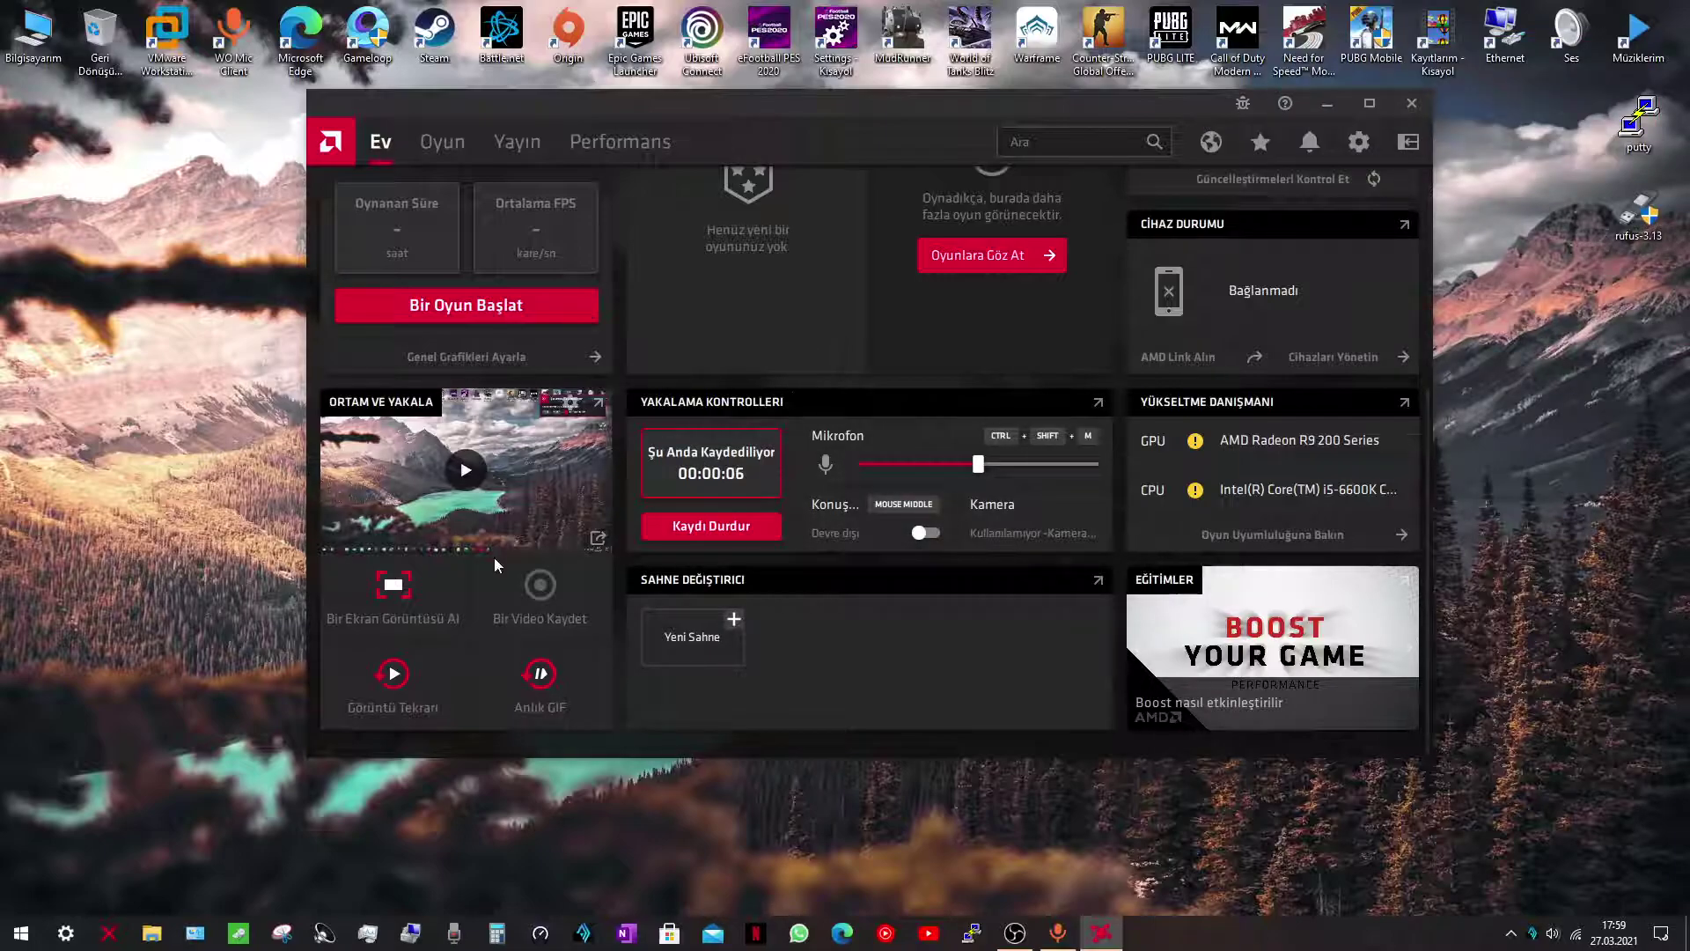
{"action": "left_click", "coordinate": [553, 599]}
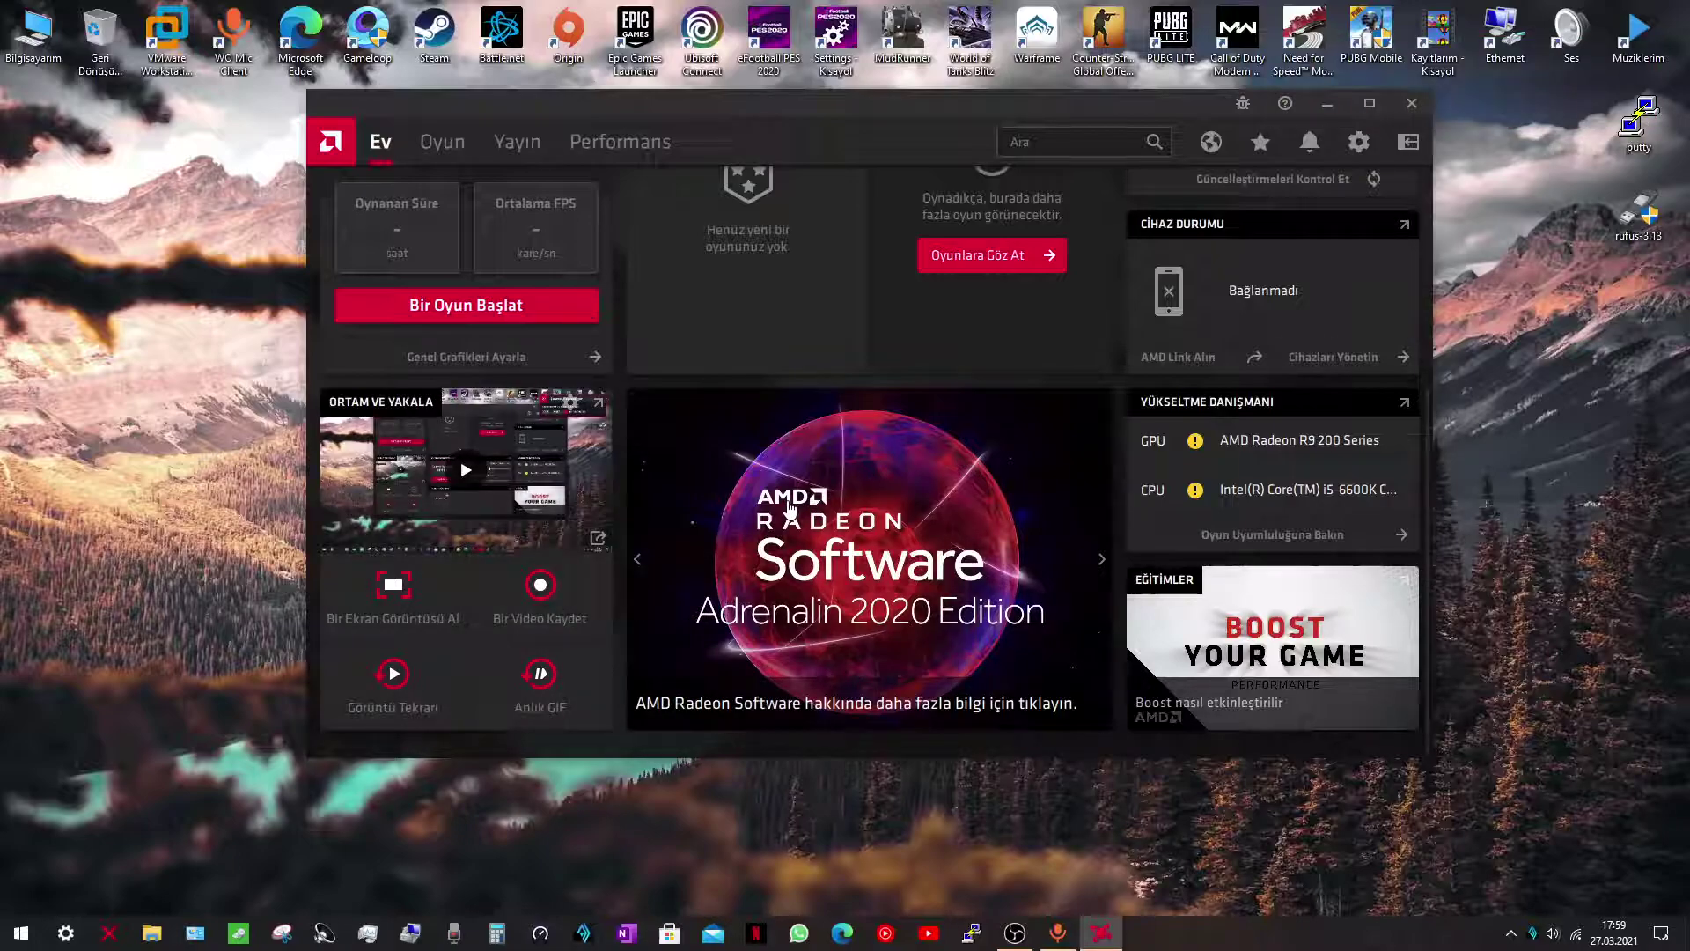
Record and save a second short desktop clip with the recording hotkey, and close the Radeon Software window.
{"action": "key", "text": "ctrl+shift+e"}
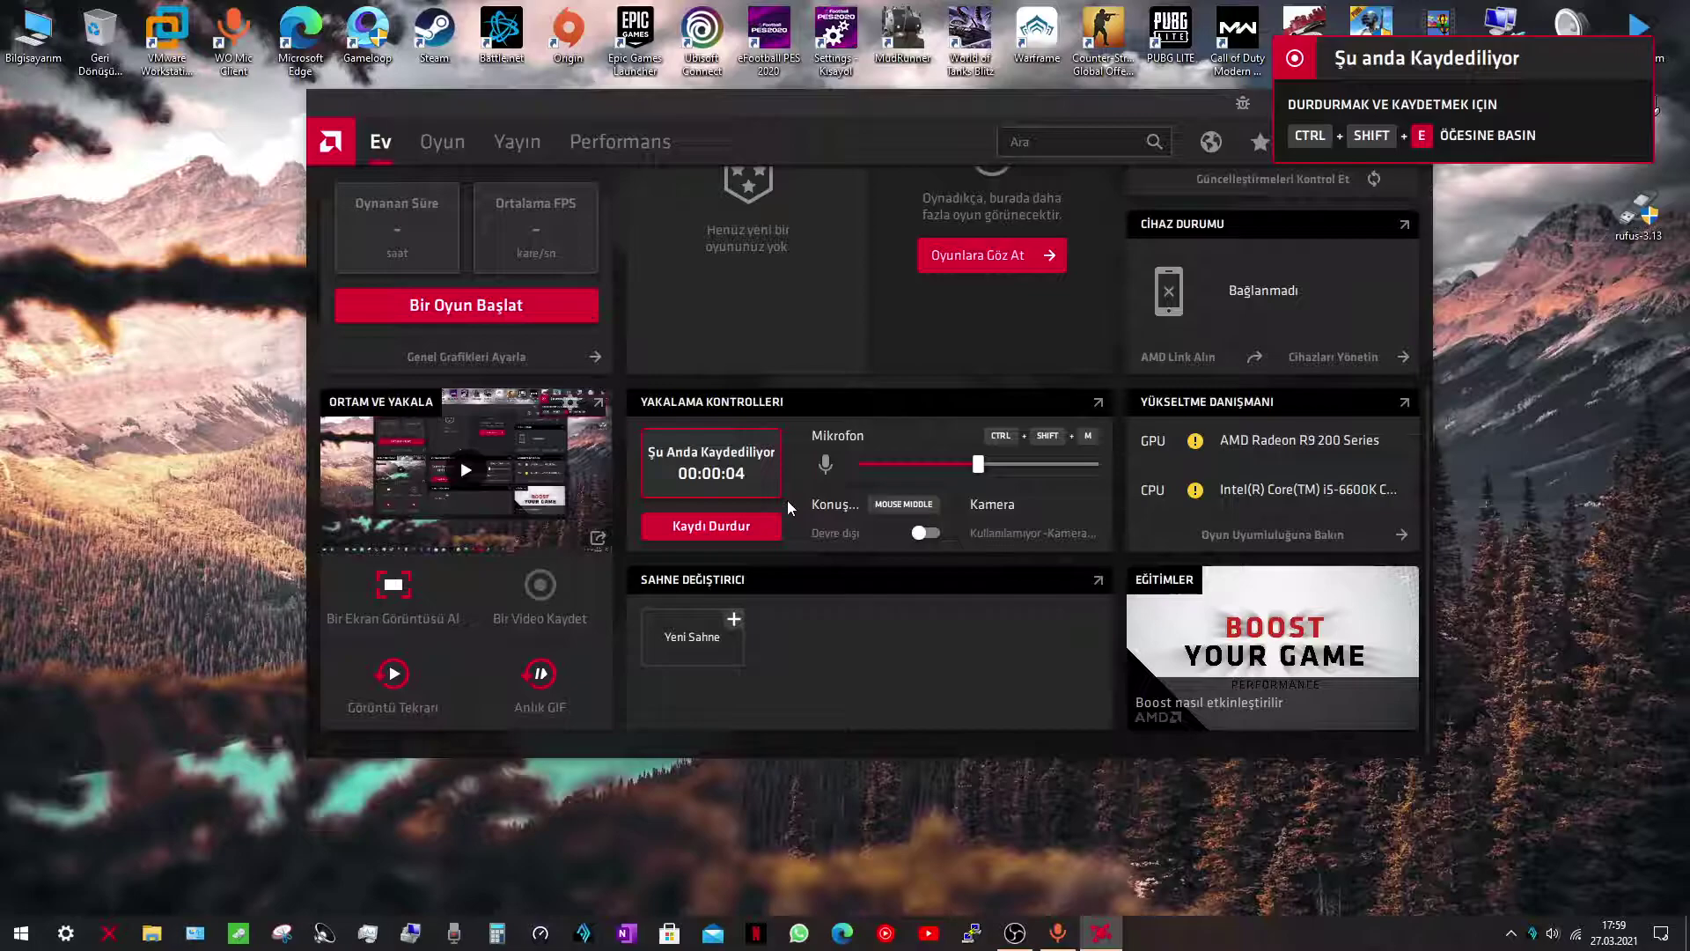
{"action": "key", "text": "ctrl+shift+e"}
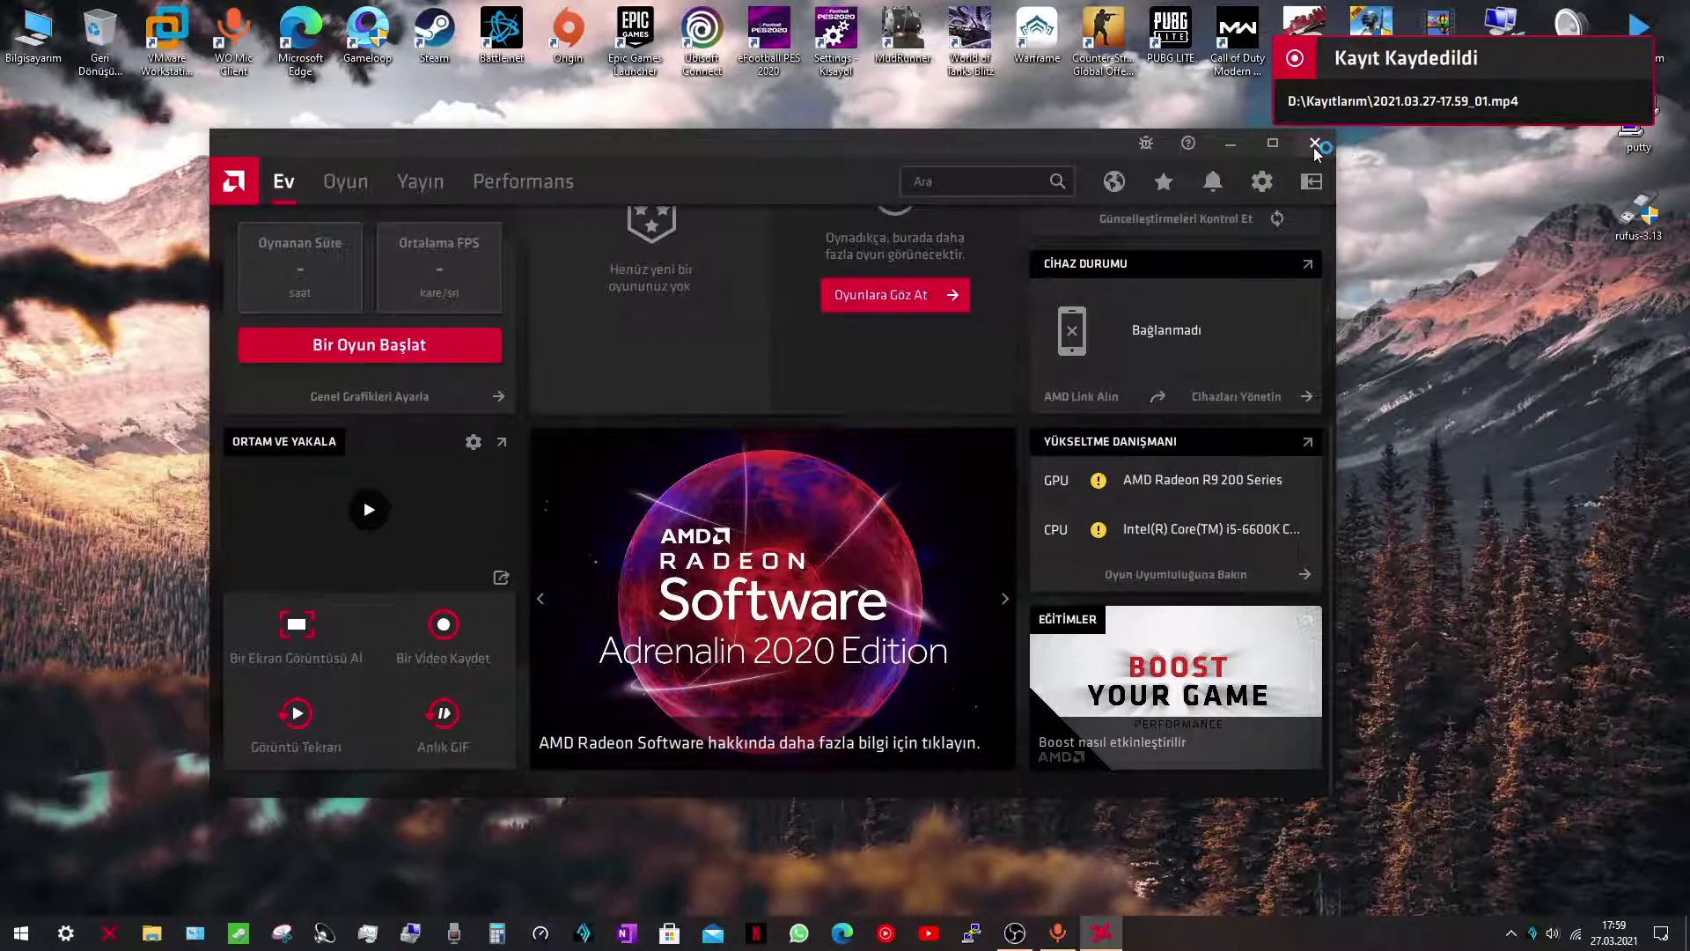
{"action": "key", "text": "alt+r"}
Search Windows for "ra" and open the file location of AMD Radeon Software.
{"action": "left_click", "coordinate": [20, 932]}
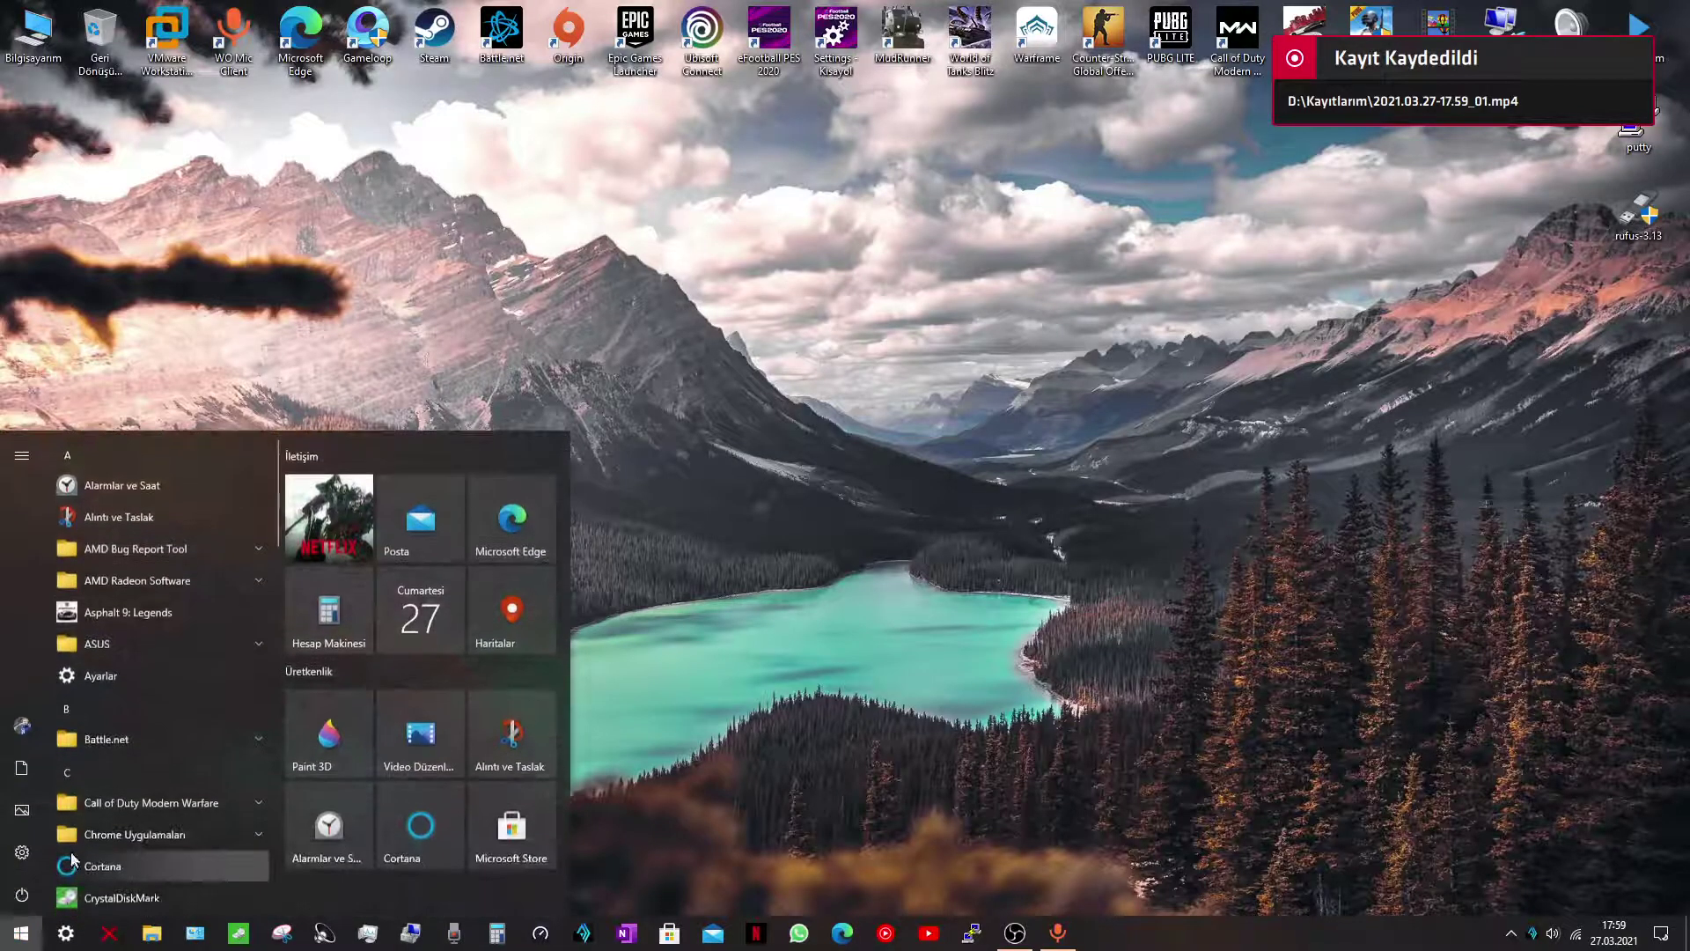
{"action": "type", "text": "ra"}
{"action": "right_click", "coordinate": [128, 521]}
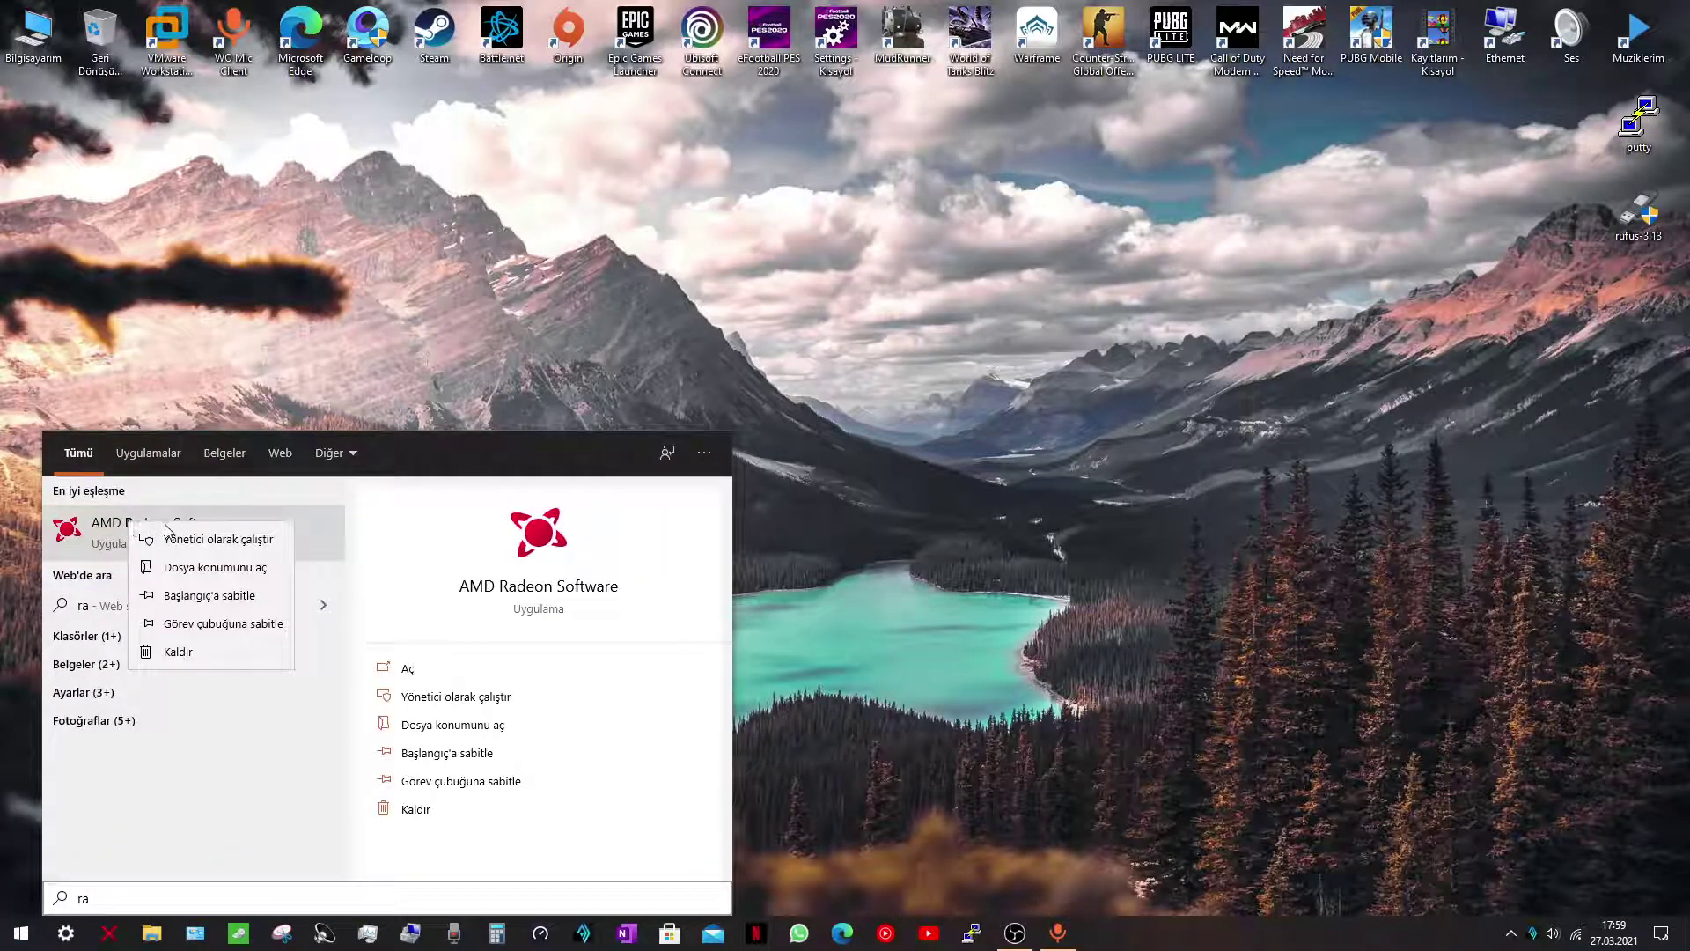
{"action": "left_click", "coordinate": [216, 564]}
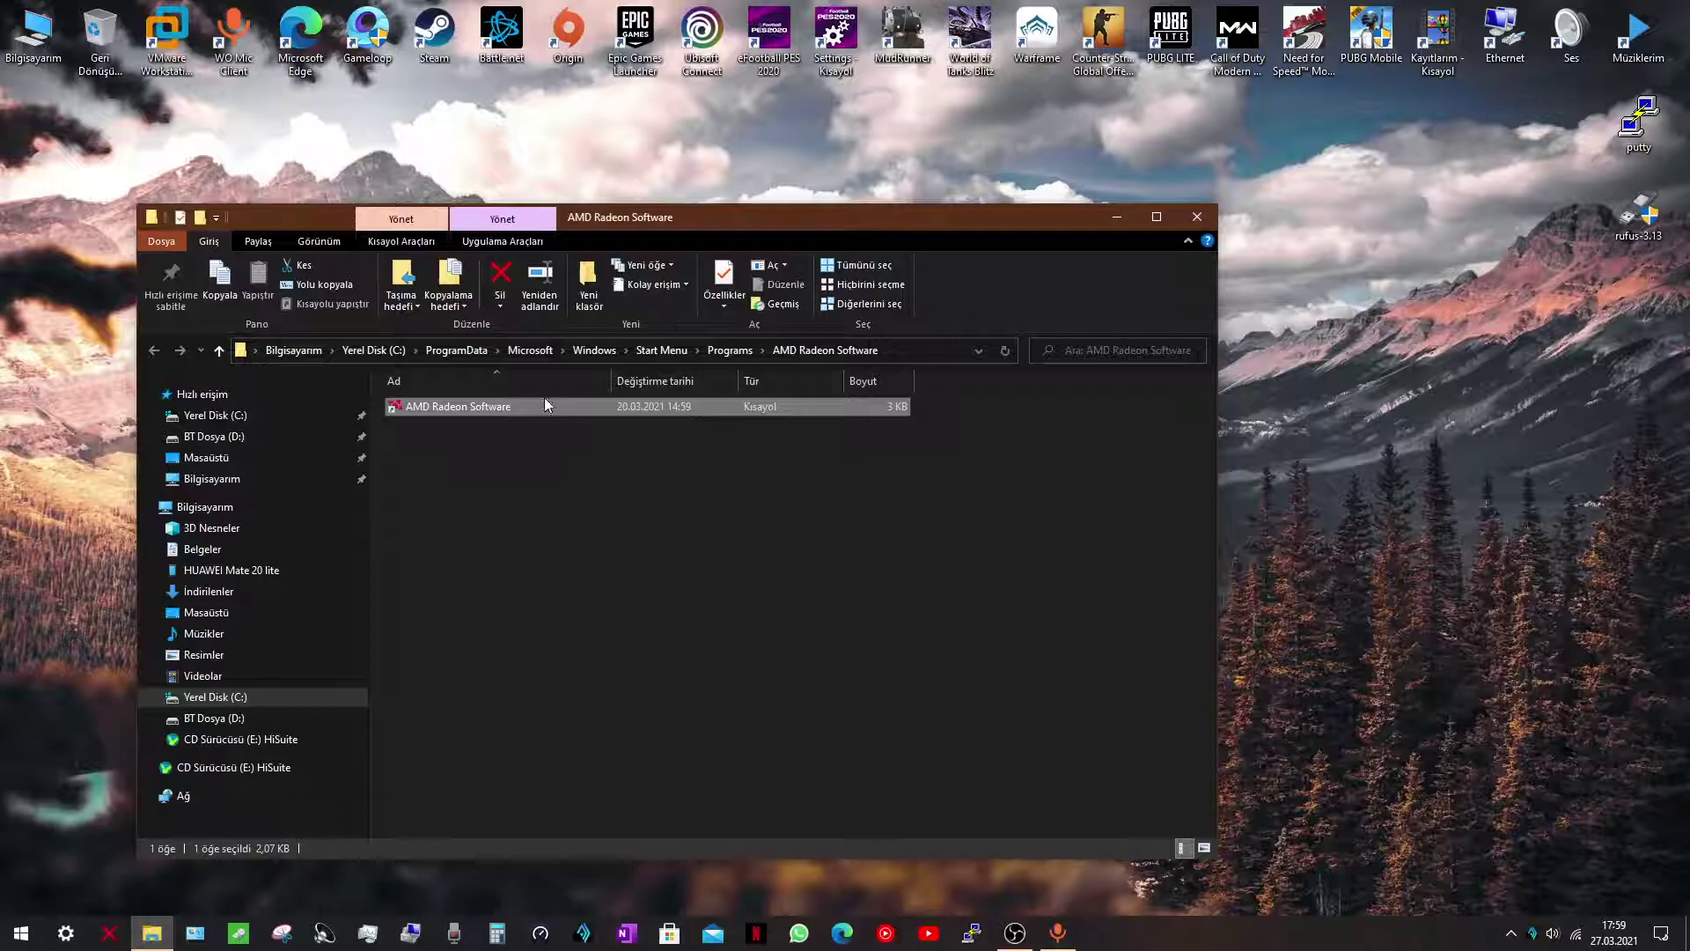
{"action": "left_click_drag", "start_coordinate": [731, 228], "coordinate": [774, 188]}
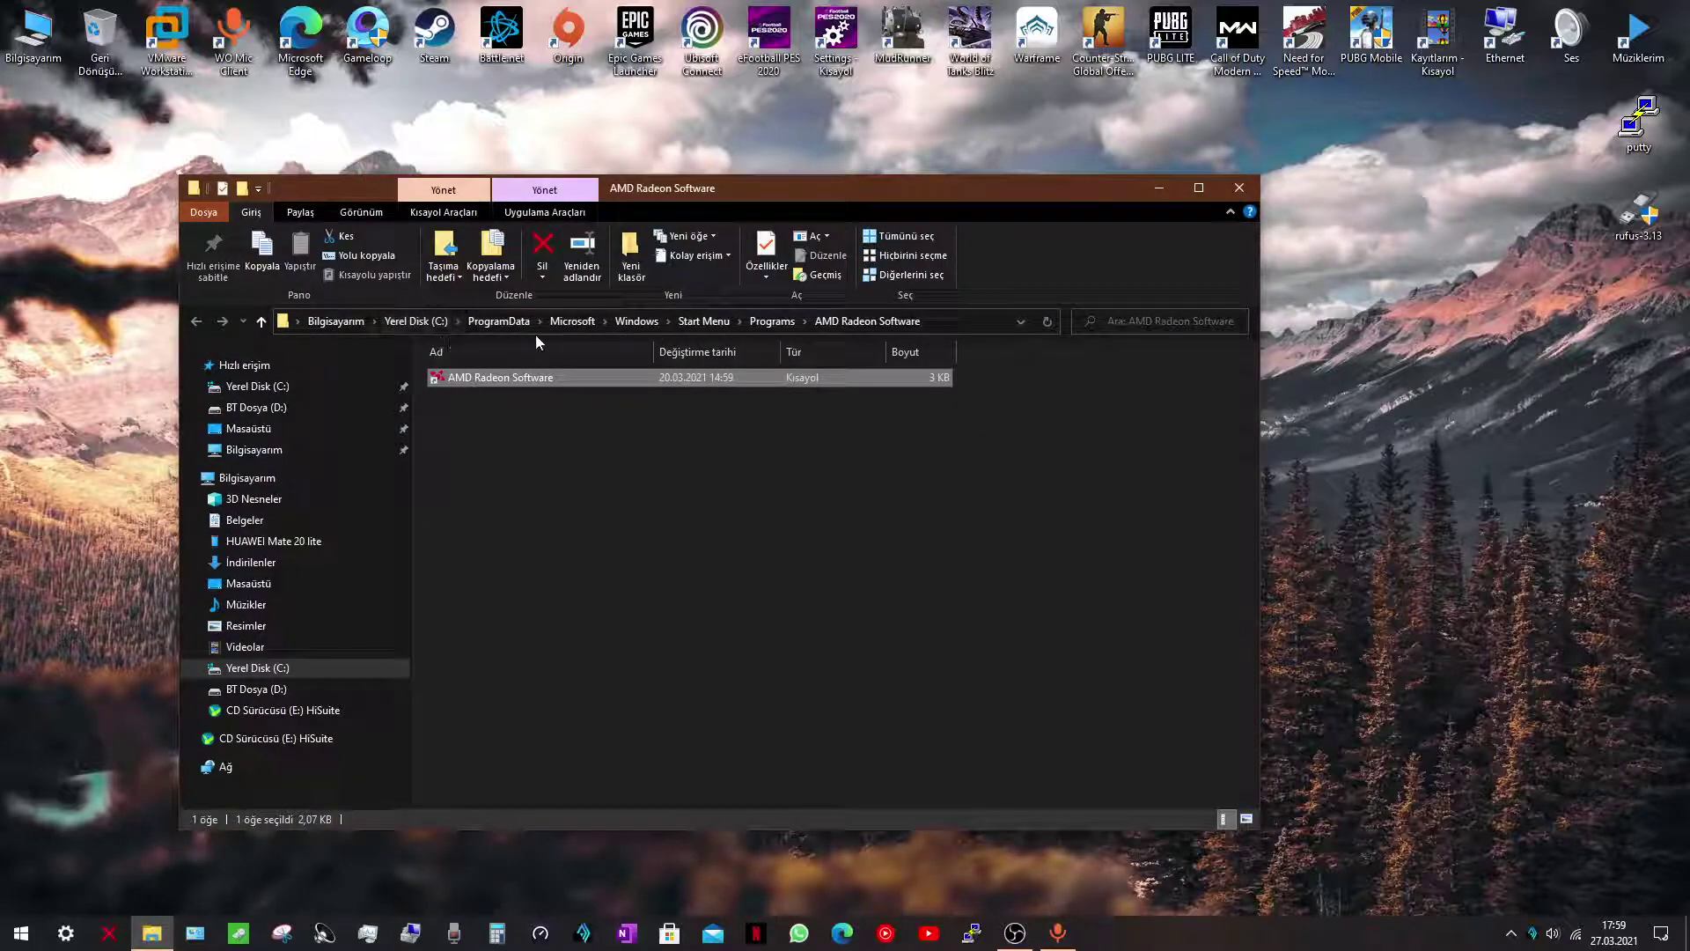
Set the AMD Radeon Software shortcut to always run as administrator in its compatibility properties and save the change.
{"action": "right_click", "coordinate": [486, 379]}
{"action": "left_click", "coordinate": [609, 768]}
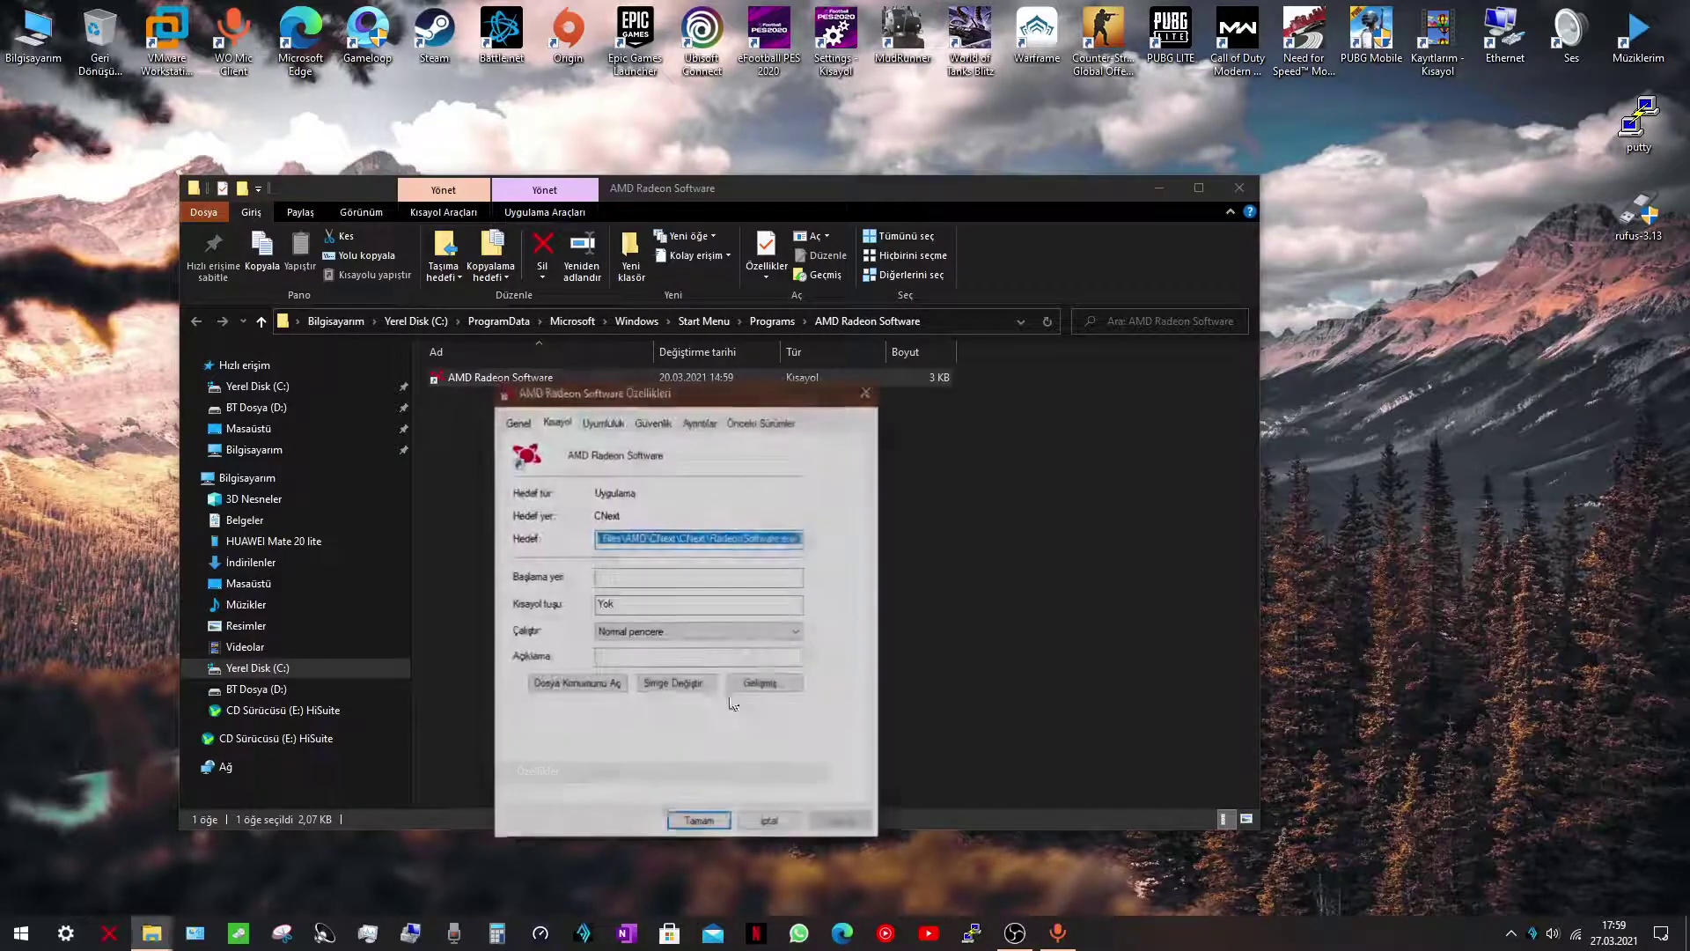
{"action": "left_click", "coordinate": [517, 422]}
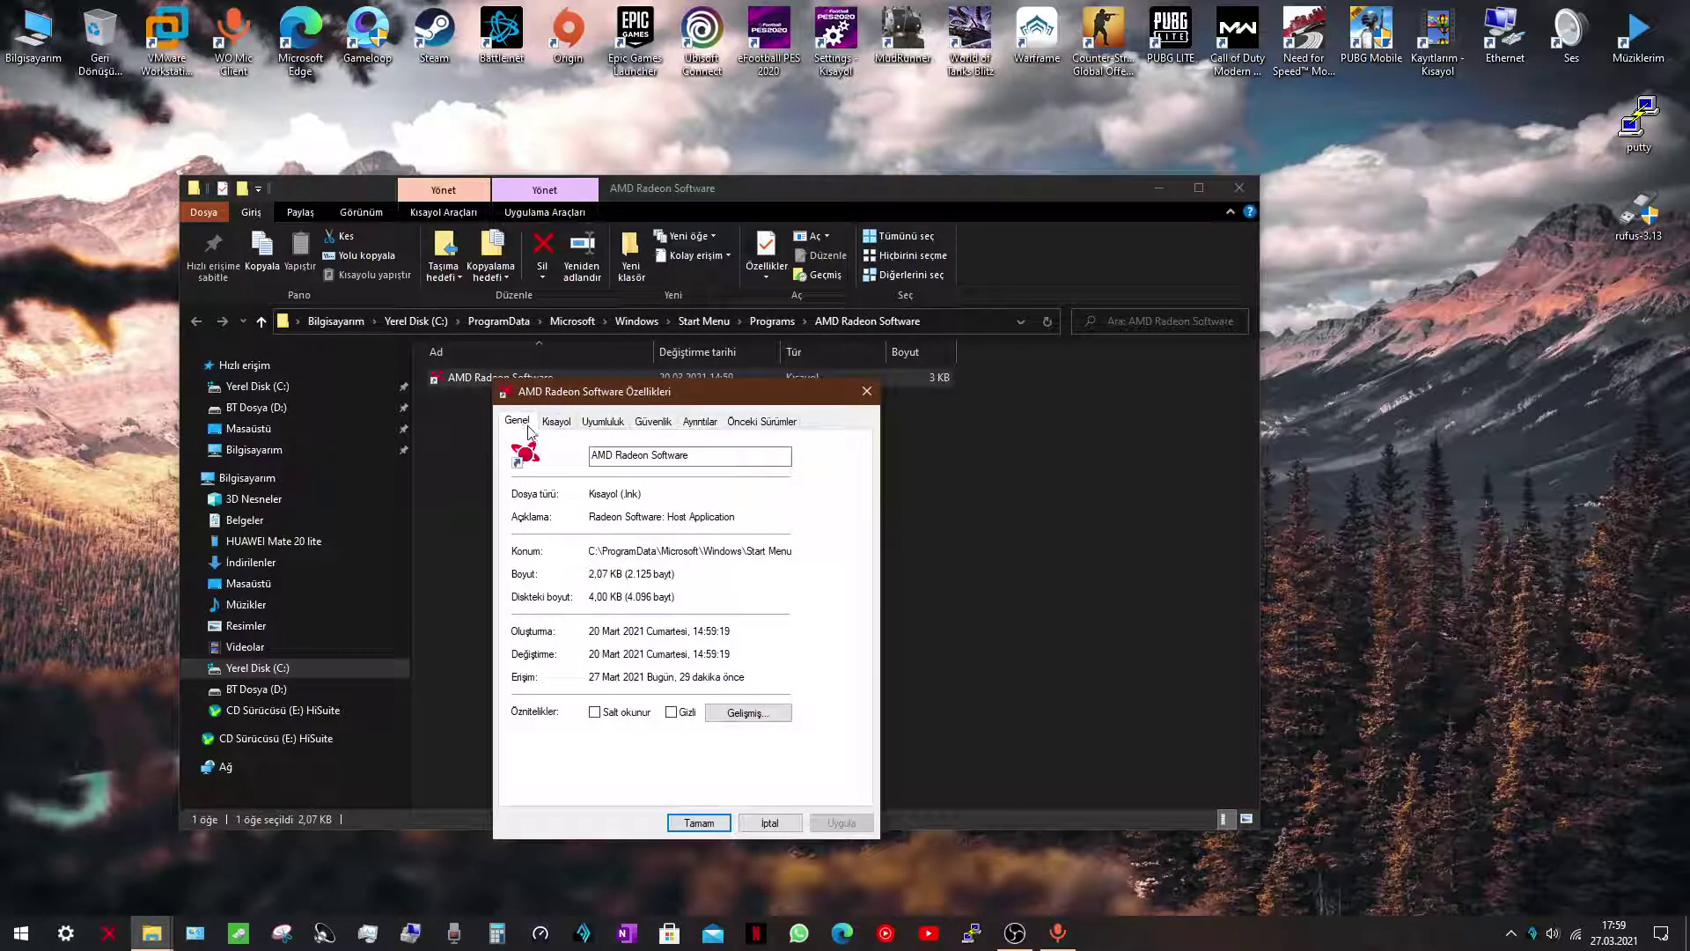
{"action": "left_click", "coordinate": [602, 422]}
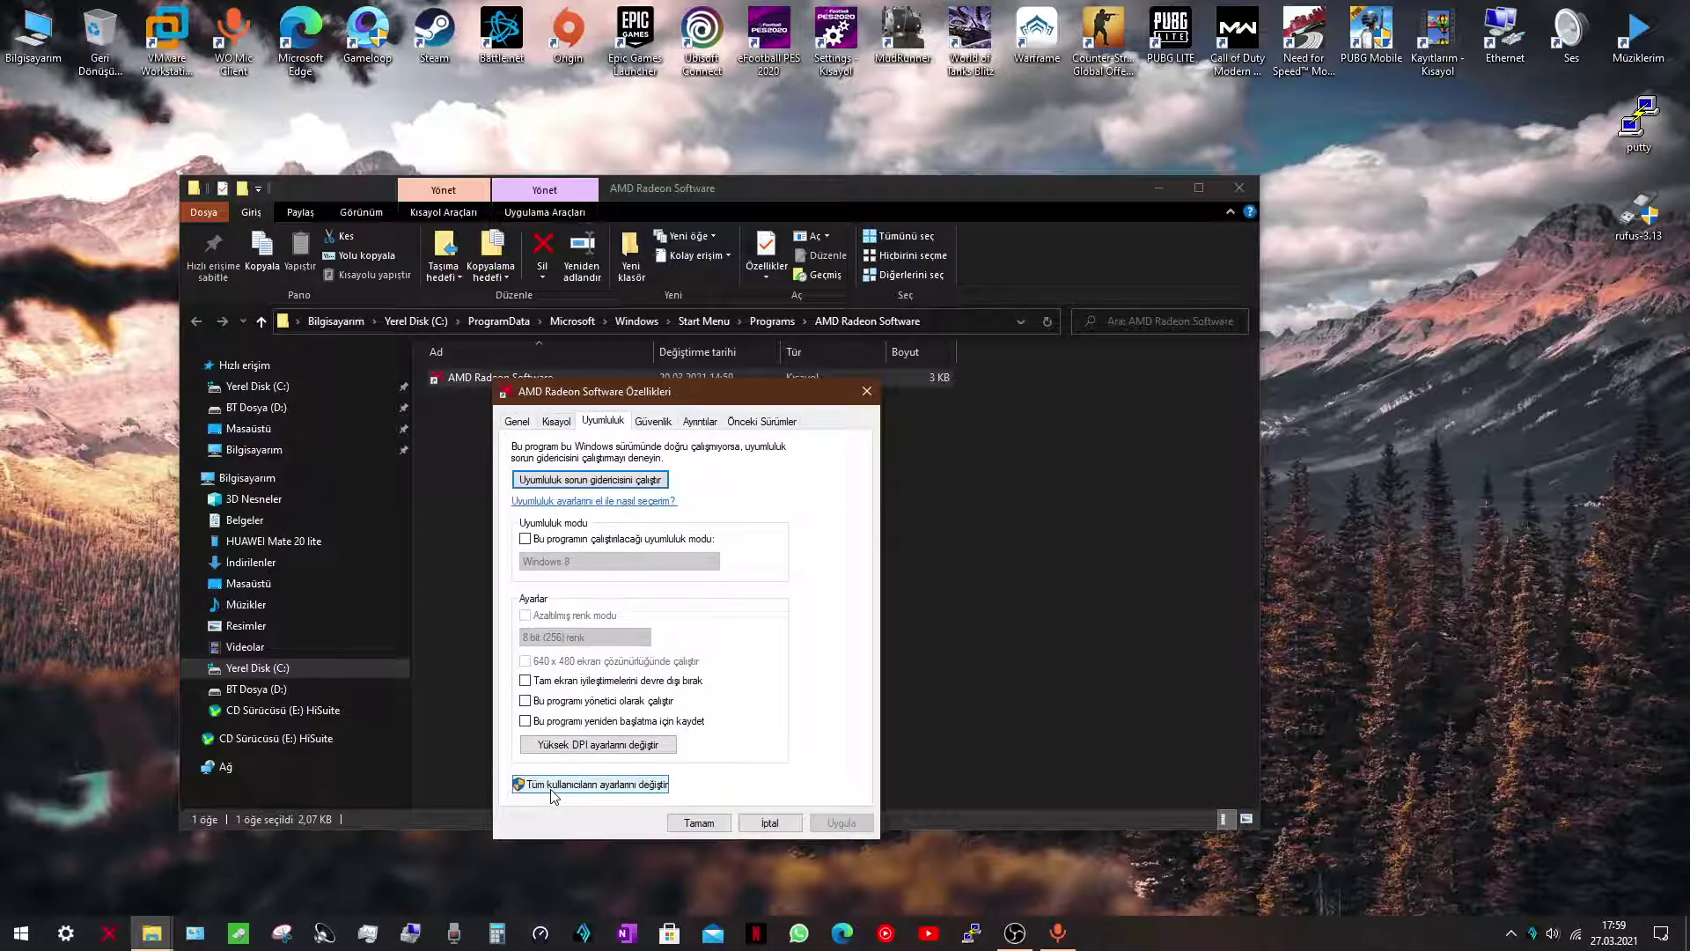
{"action": "left_click", "coordinate": [536, 702]}
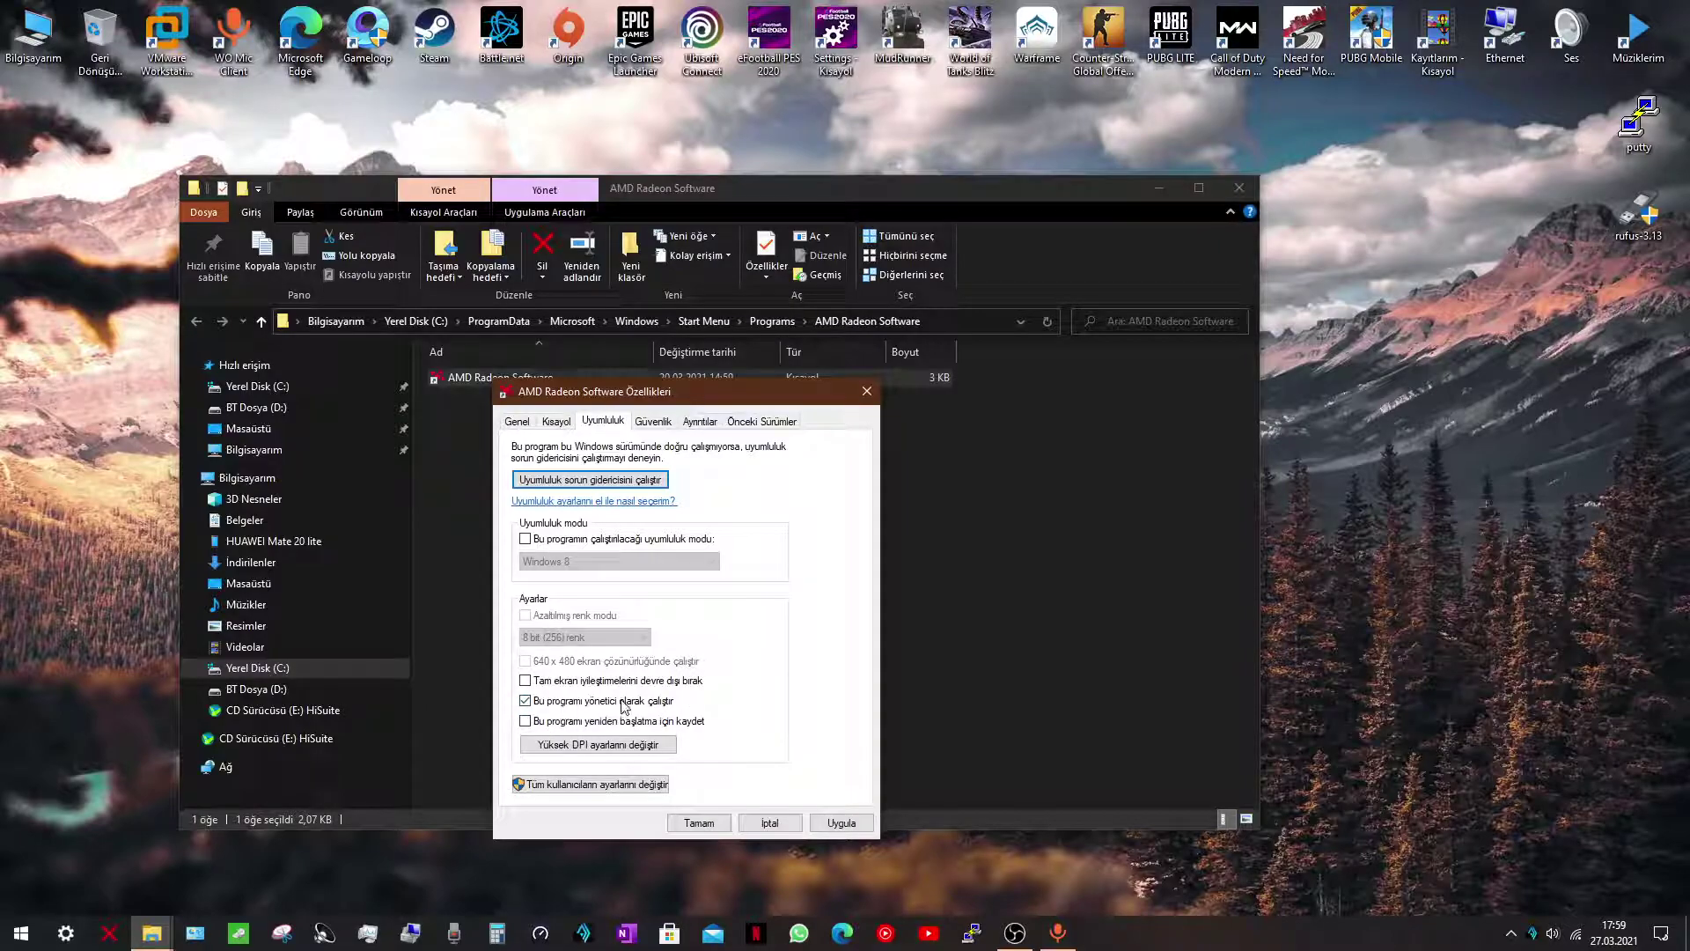
{"action": "left_click", "coordinate": [698, 821]}
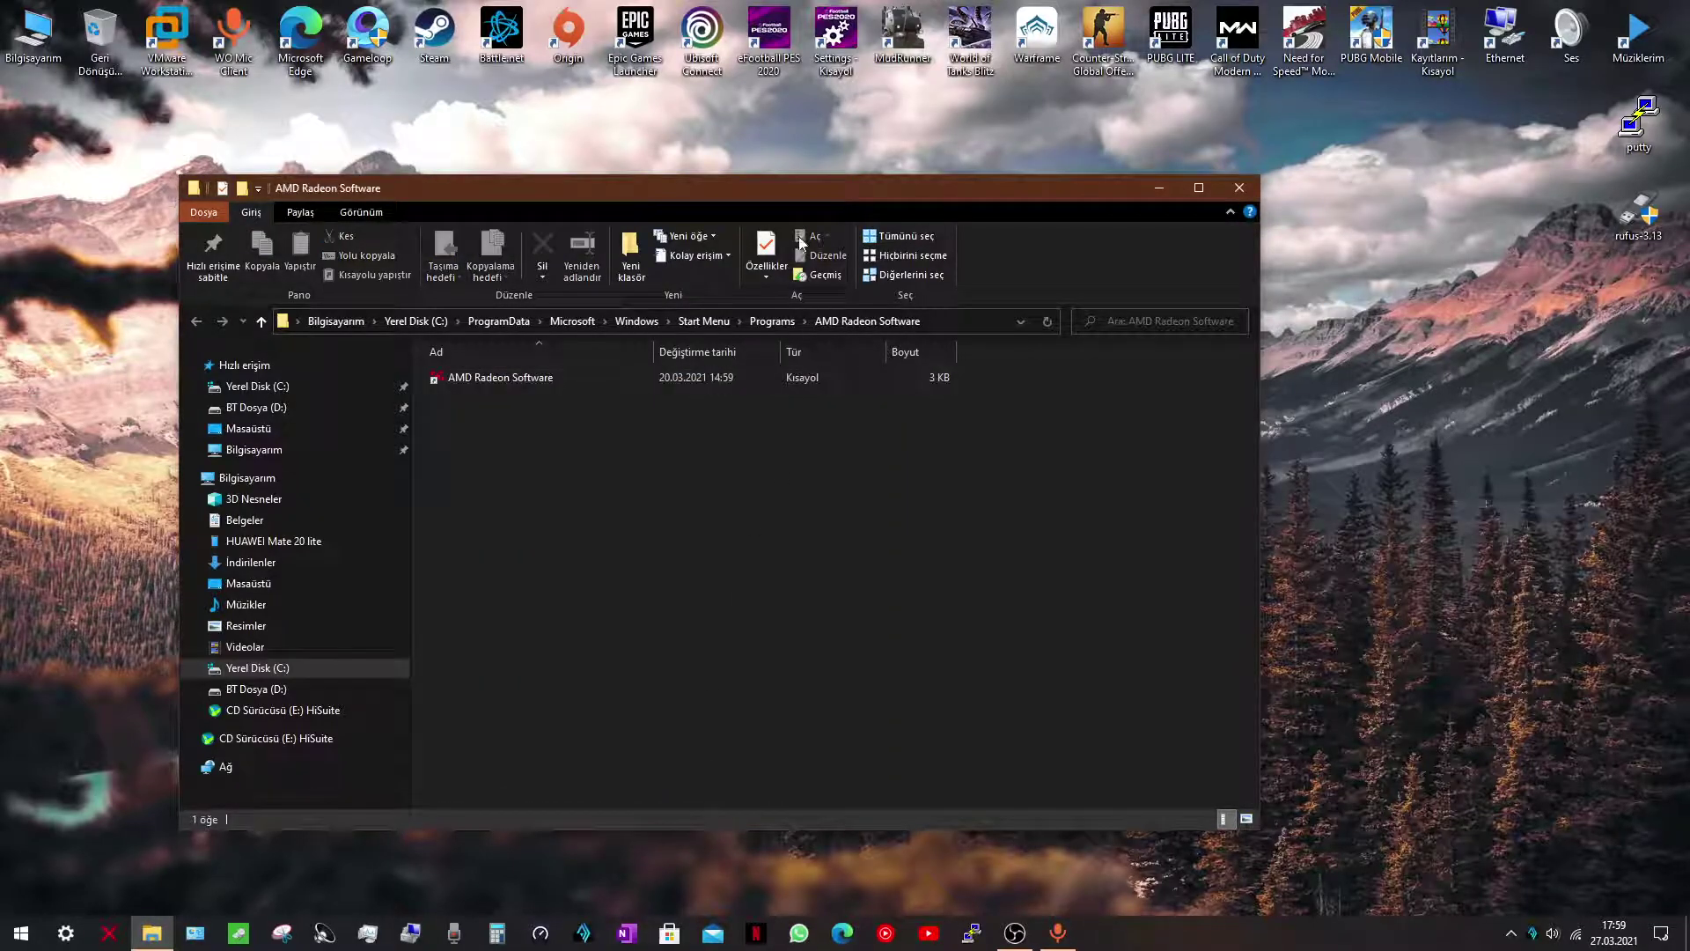
Search Windows for "ra", open the file location of AMD Radeon Software again and close the folder window.
{"action": "left_click_drag", "start_coordinate": [769, 189], "coordinate": [858, 139]}
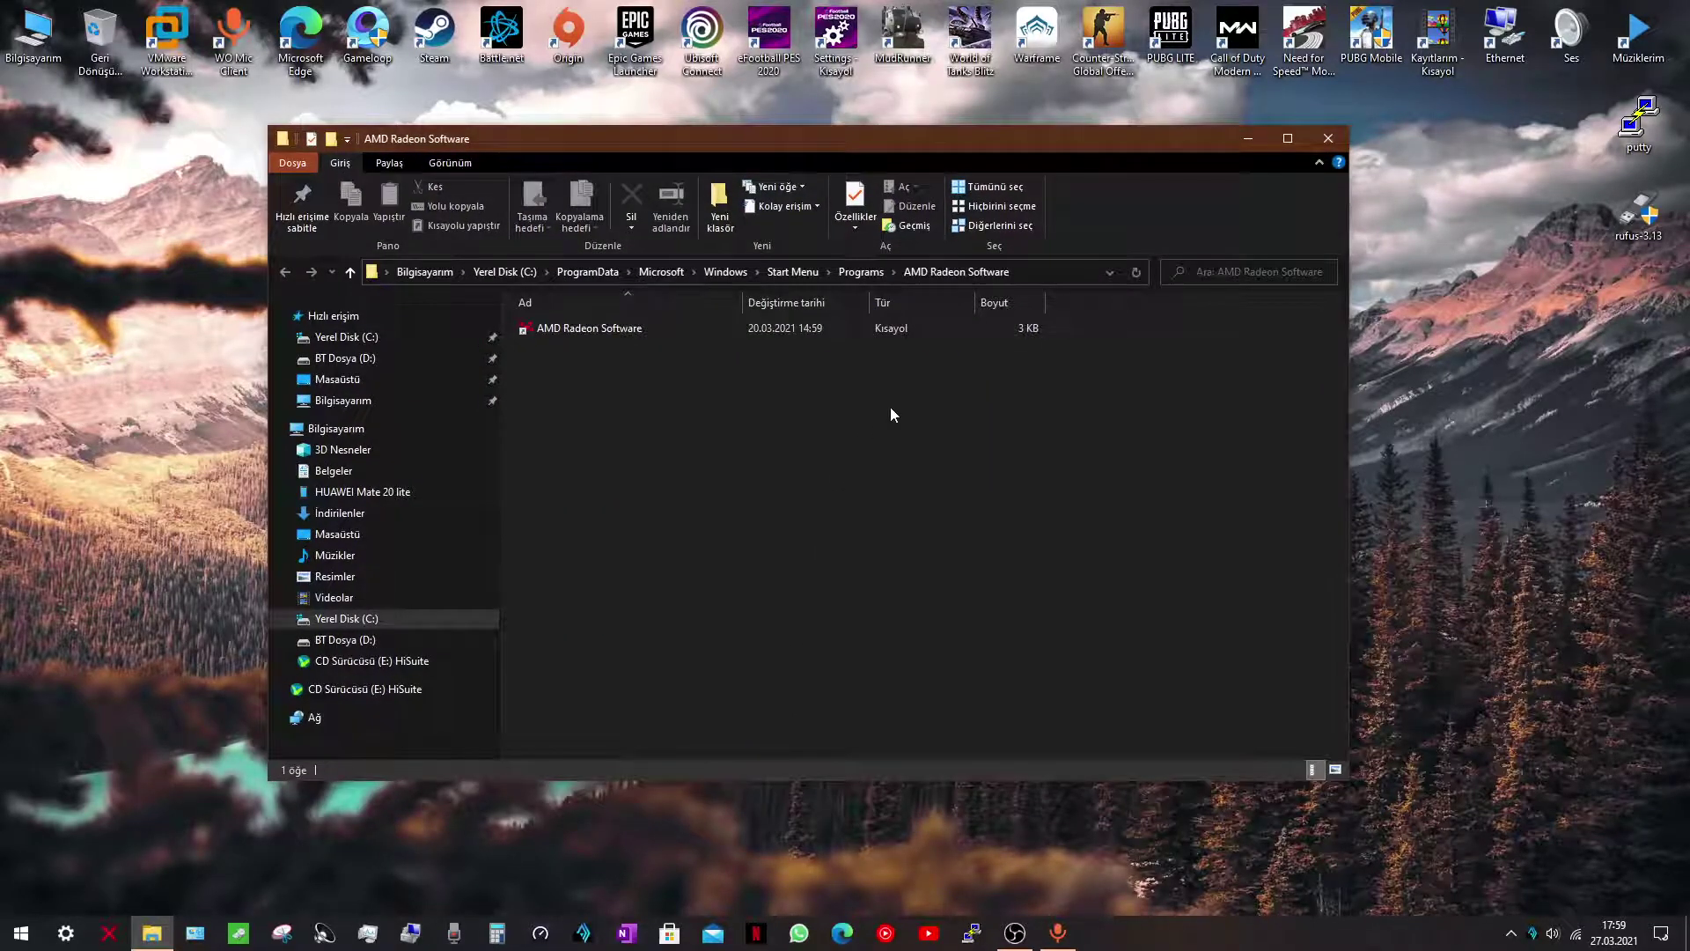
{"action": "left_click", "coordinate": [615, 332]}
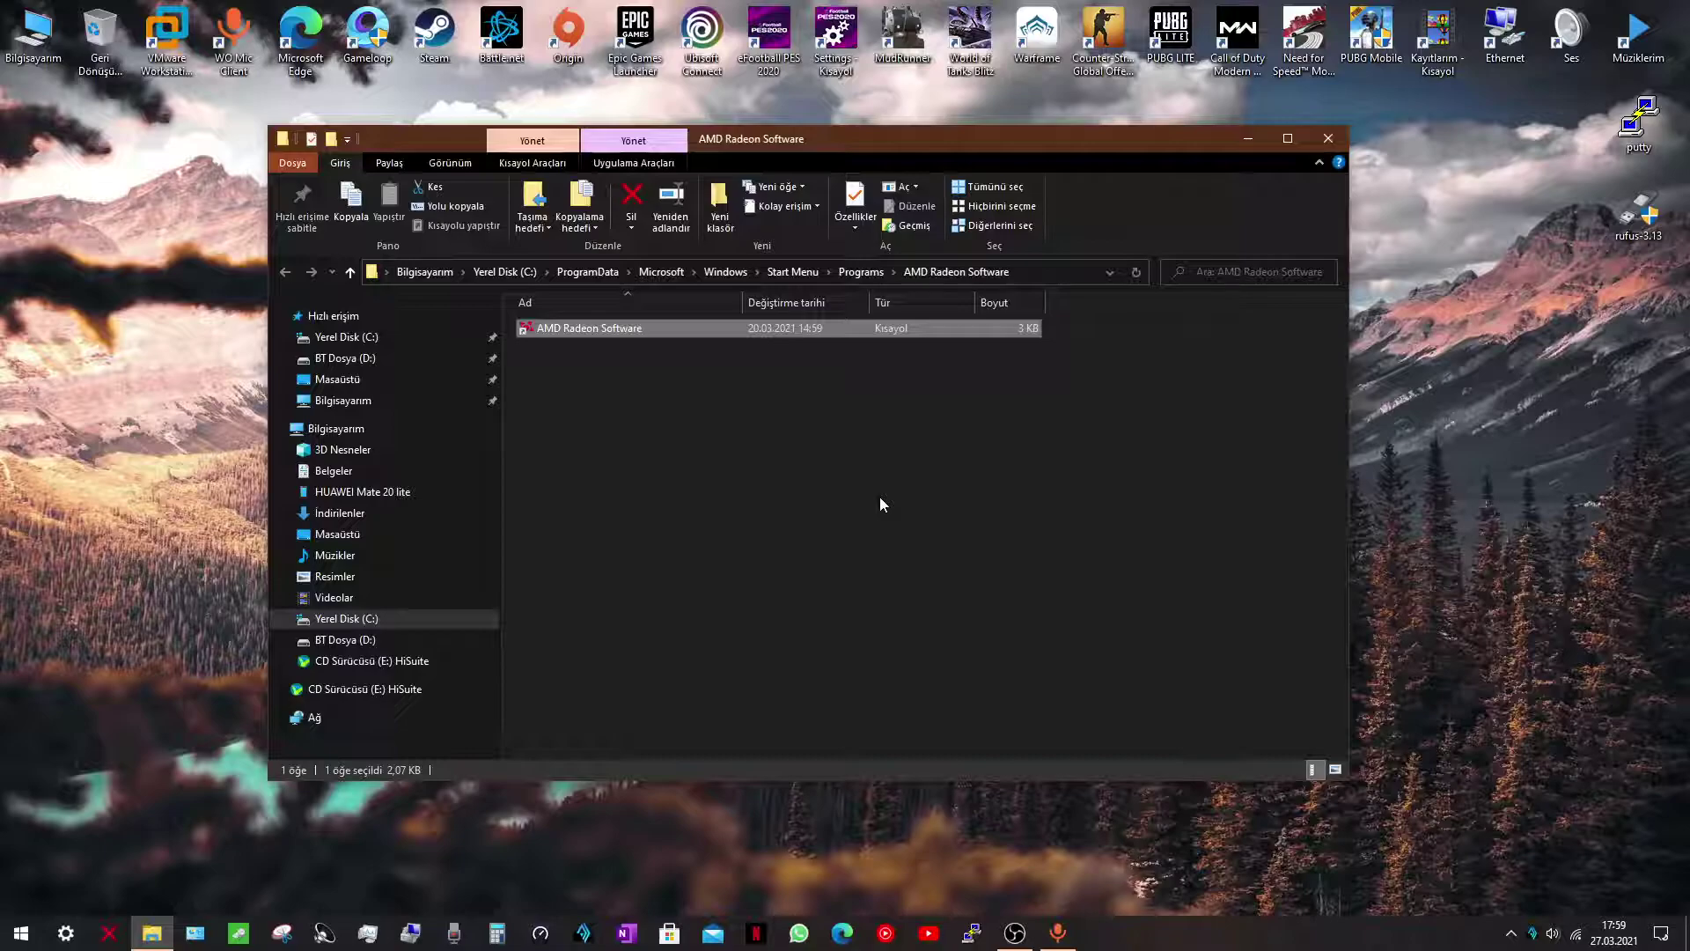
{"action": "key", "text": "super"}
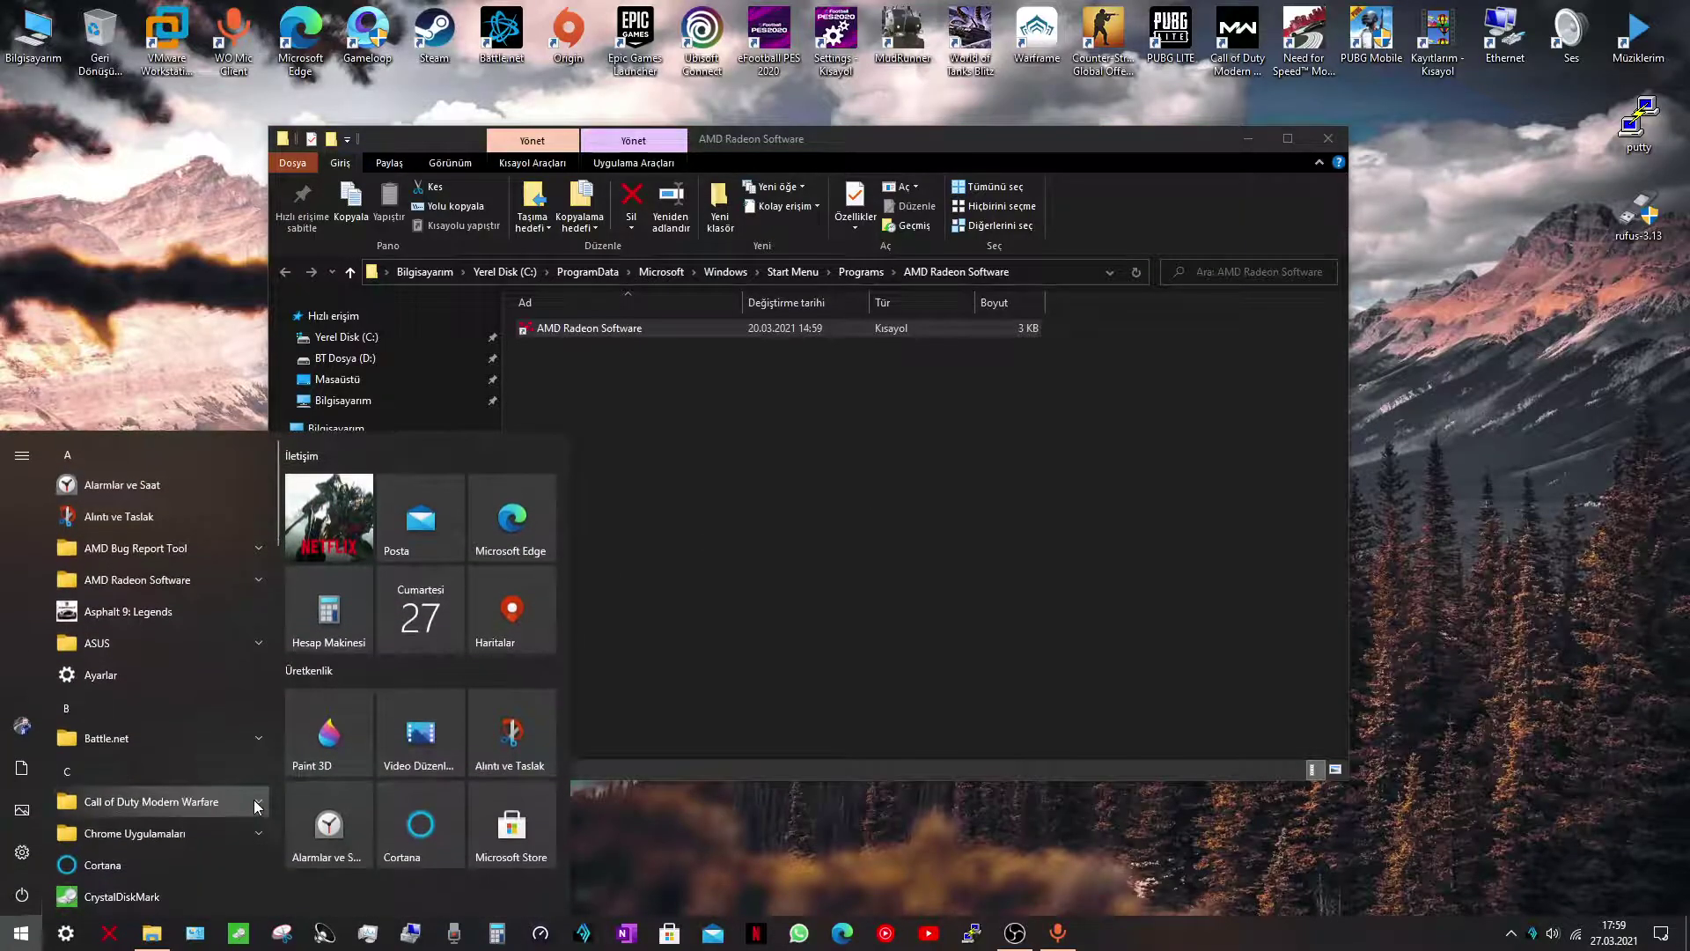
{"action": "type", "text": "ra"}
{"action": "right_click", "coordinate": [145, 519]}
{"action": "left_click", "coordinate": [222, 565]}
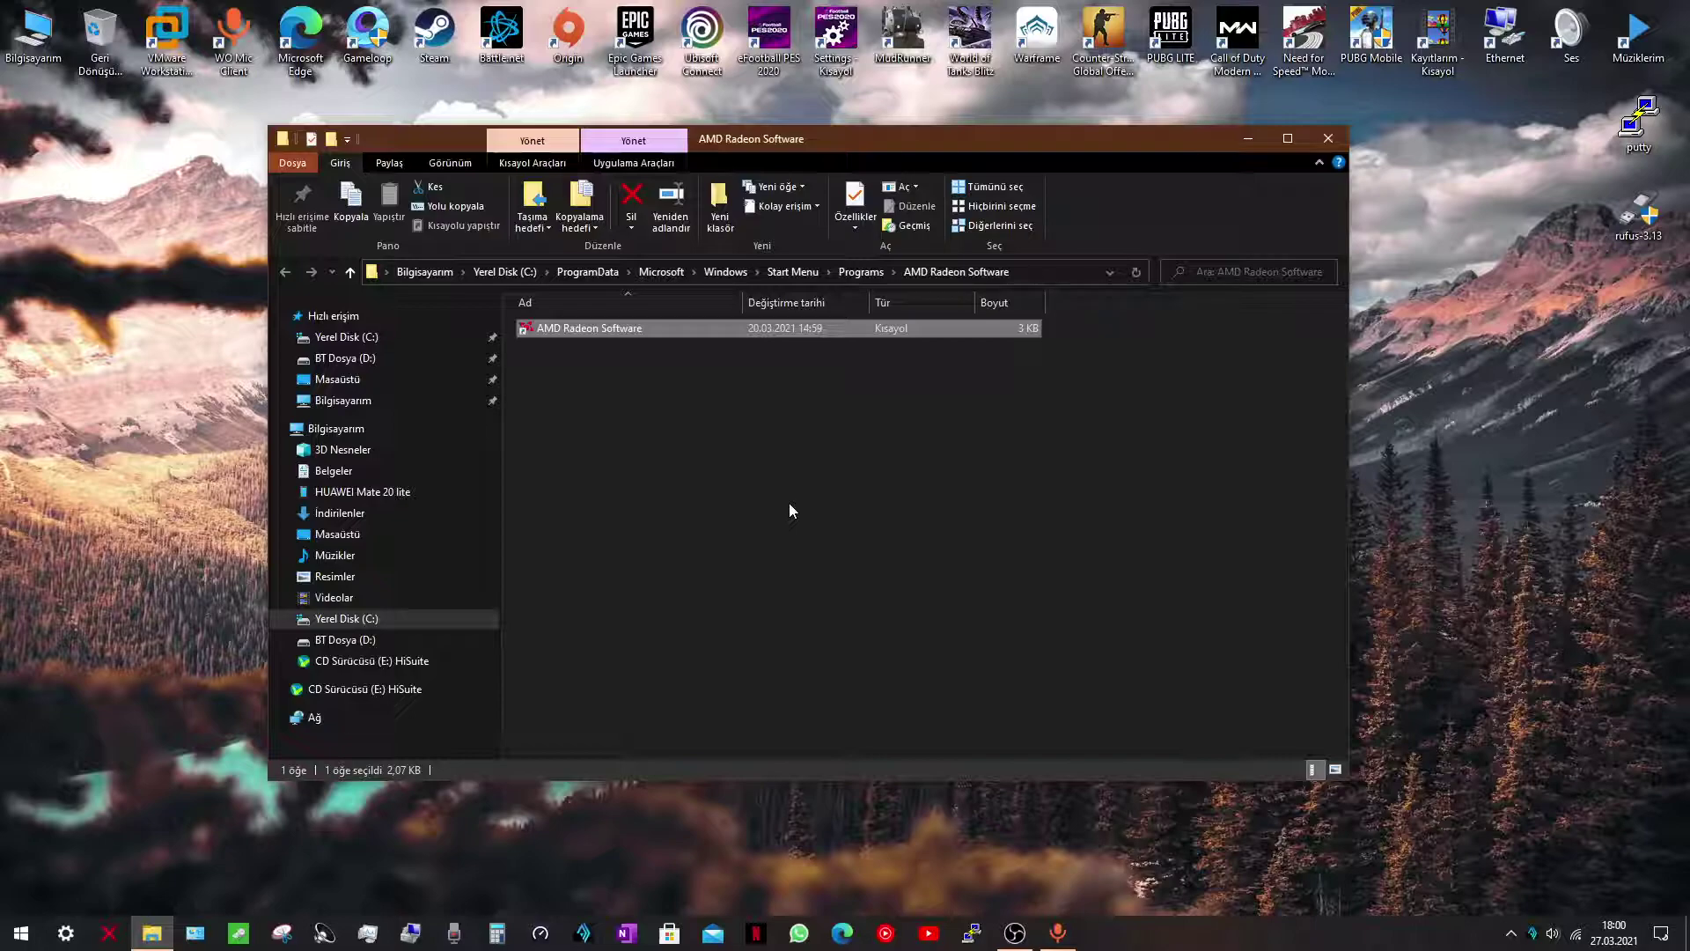
{"action": "left_click", "coordinate": [1315, 147]}
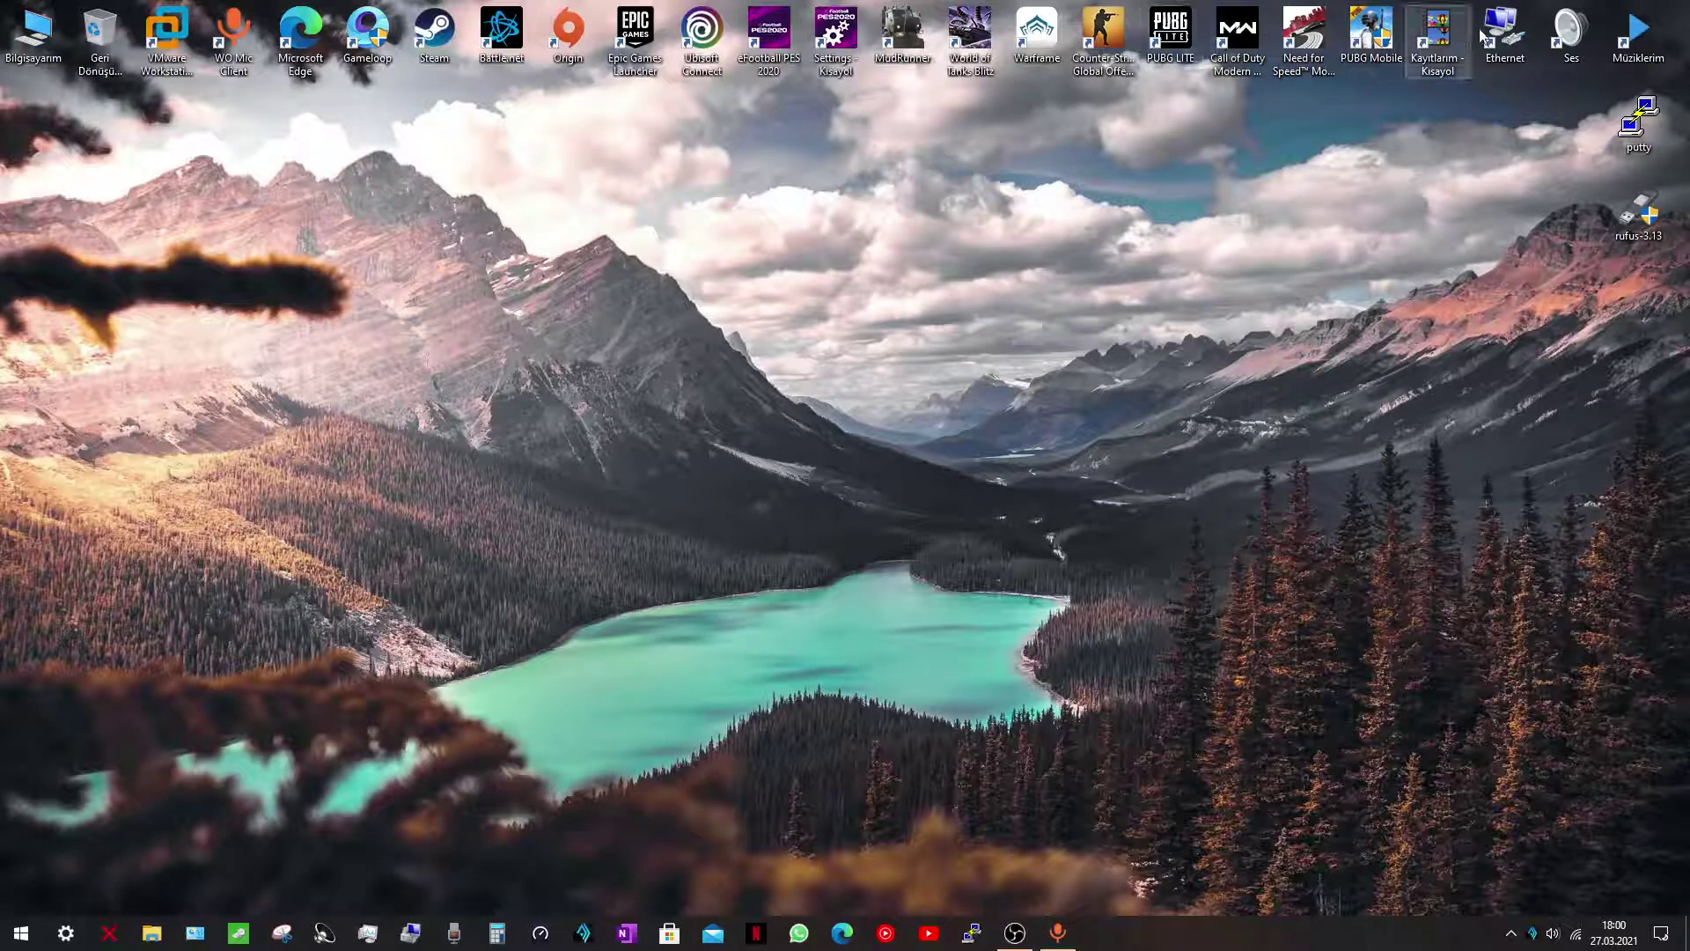
Open the Kayıtlarım recordings folder from the desktop, sort it by modification date and select the 2021.03.27-17.59 clip.
{"action": "double_click", "coordinate": [1431, 43]}
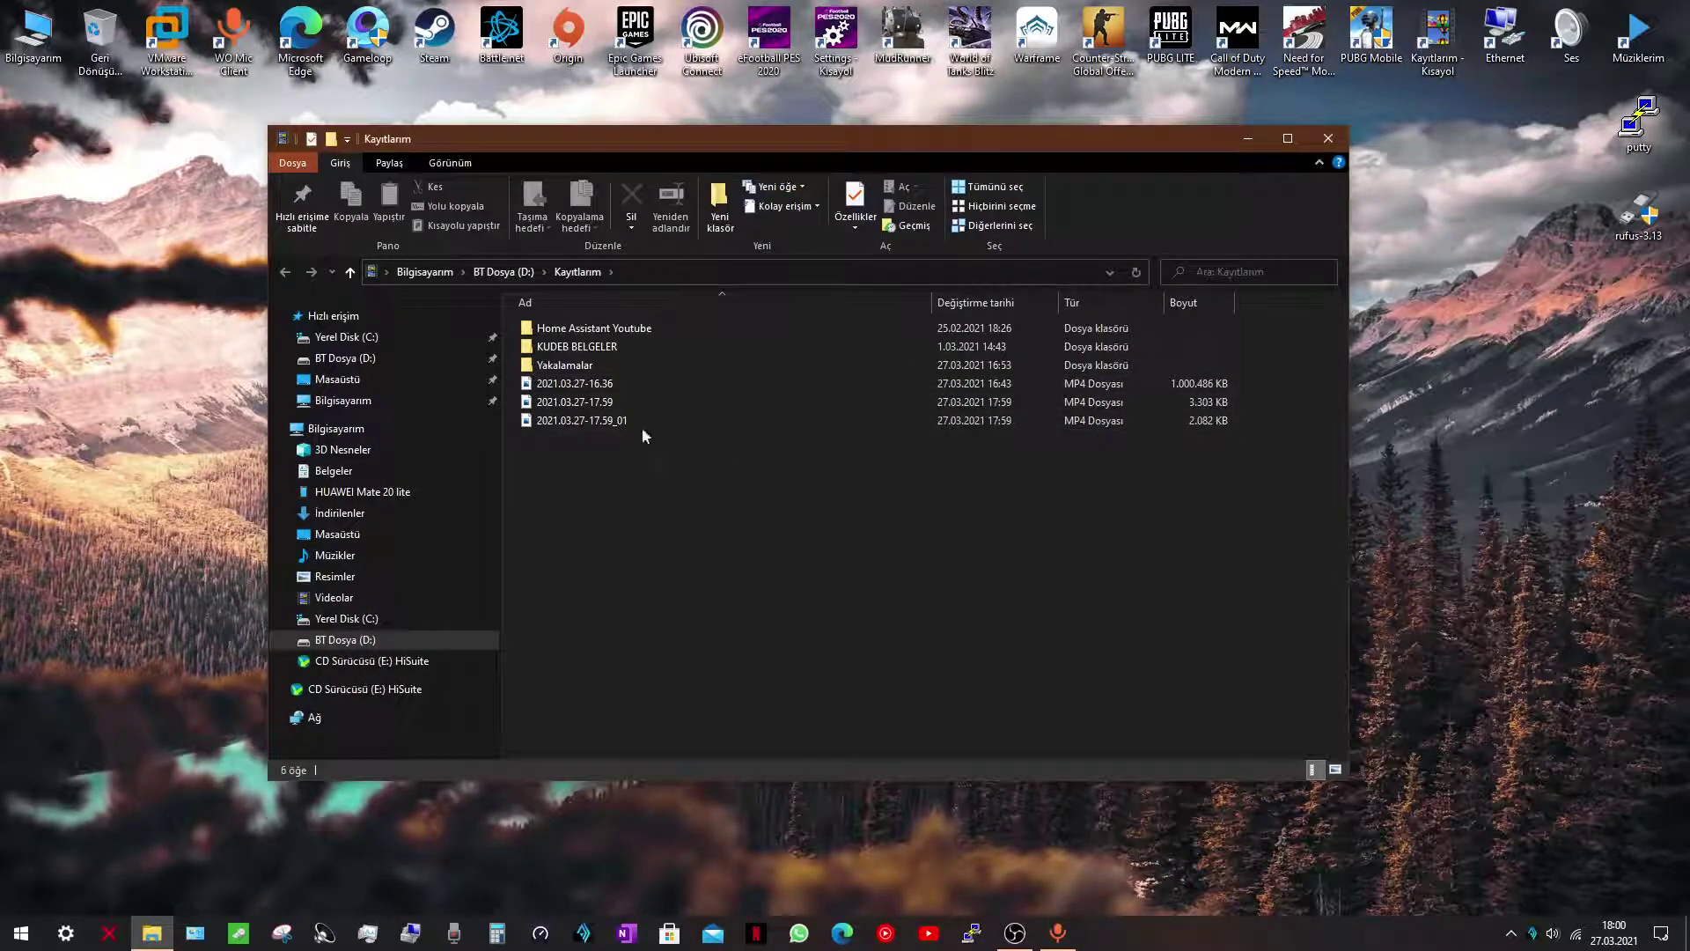
{"action": "key", "text": "alt+d"}
{"action": "left_click", "coordinate": [970, 302]}
{"action": "left_click", "coordinate": [991, 343]}
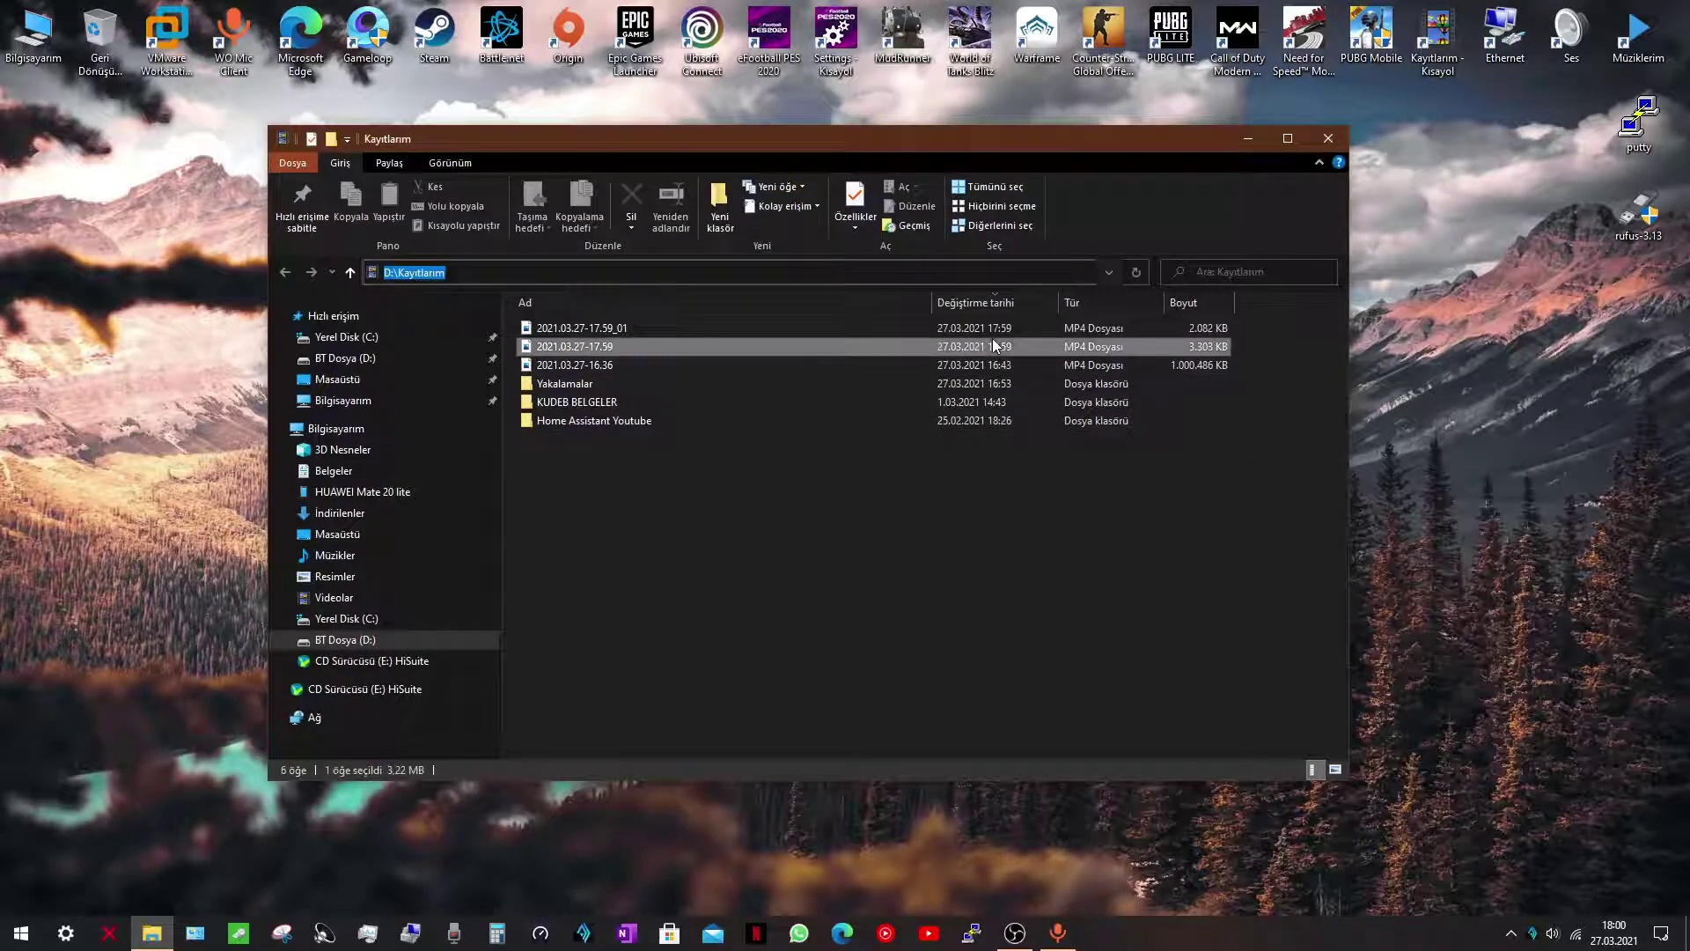